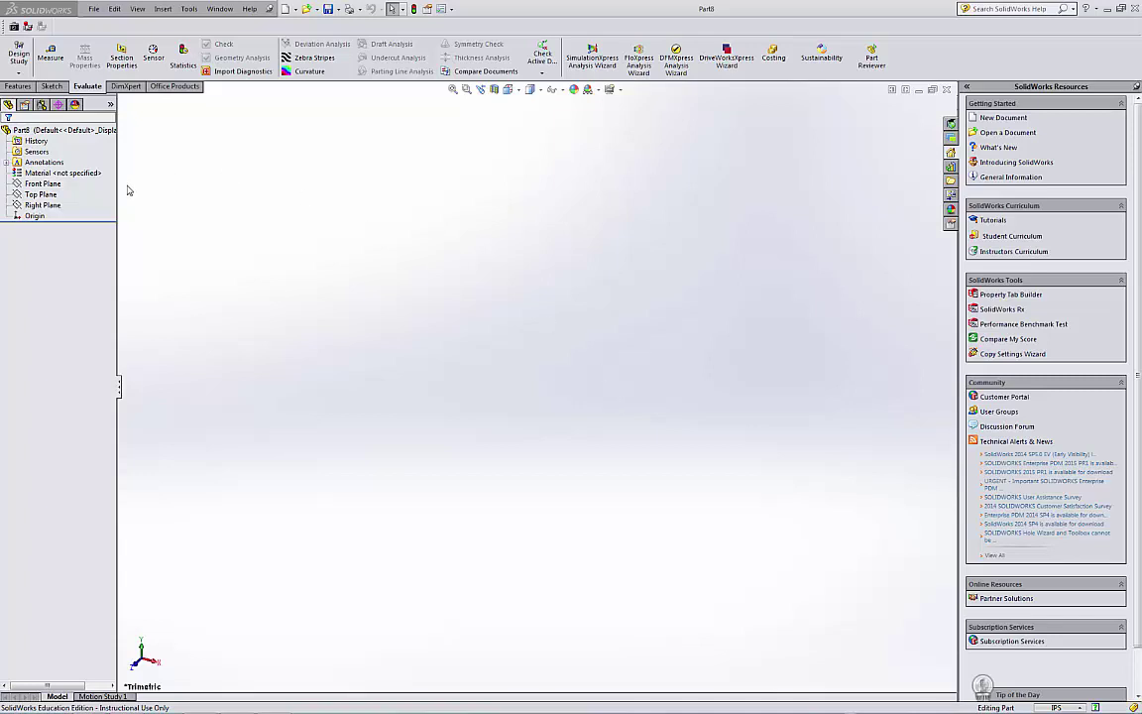
# Sketch a center rectangle at the origin on the Top Plane, dimensioned 1.000 by 0.500.
pyautogui.click(47, 196)
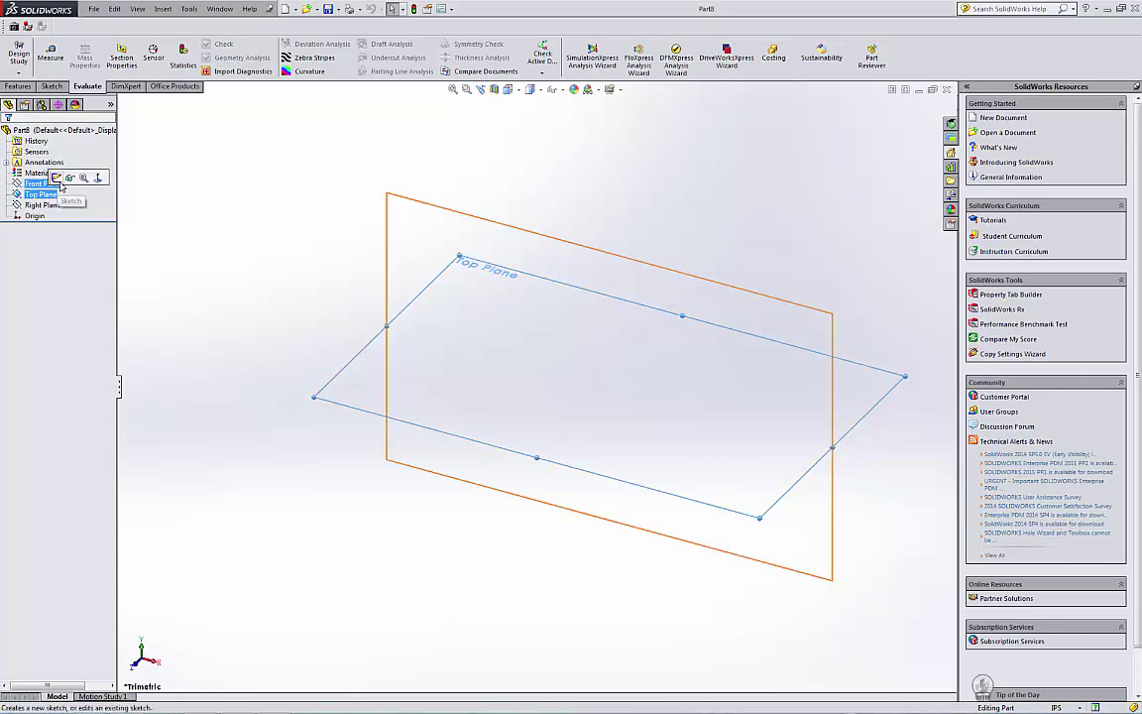
pyautogui.click(78, 58)
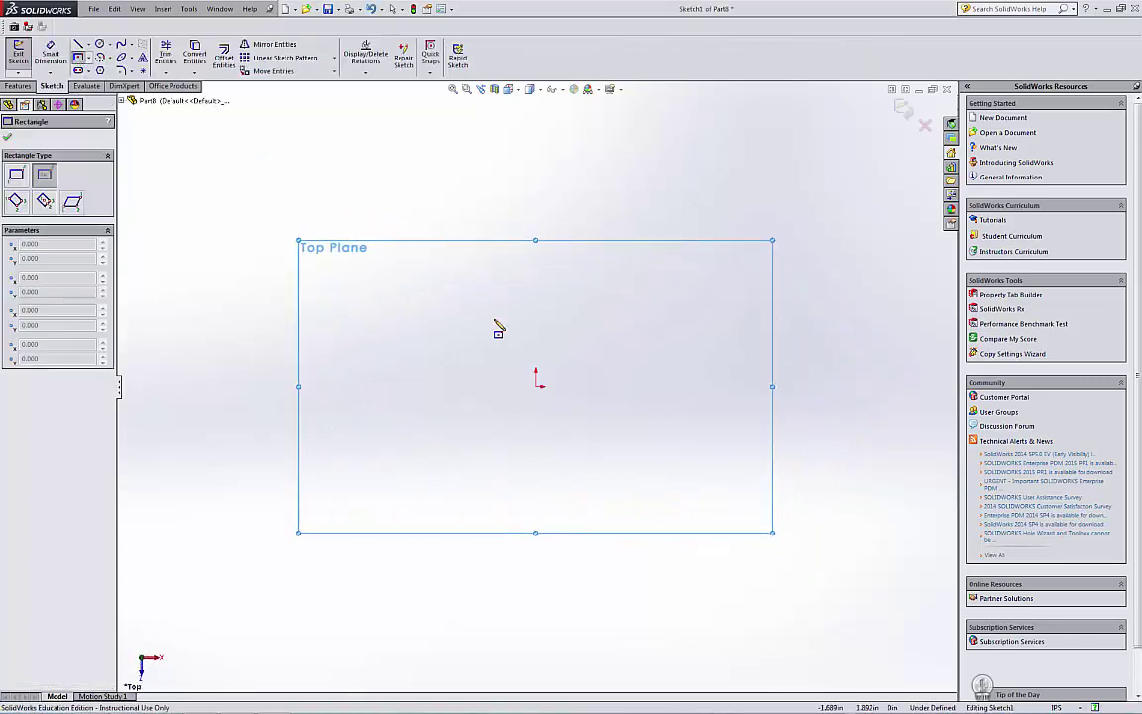
pyautogui.click(536, 386)
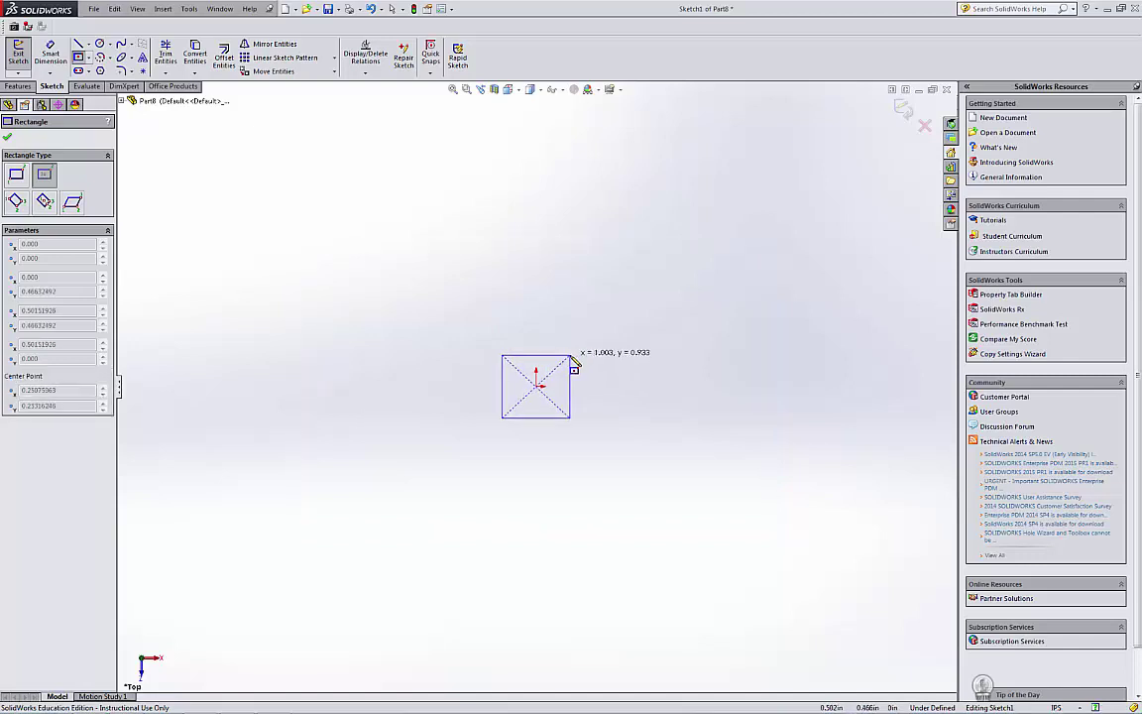
pyautogui.click(570, 354)
pyautogui.click(58, 59)
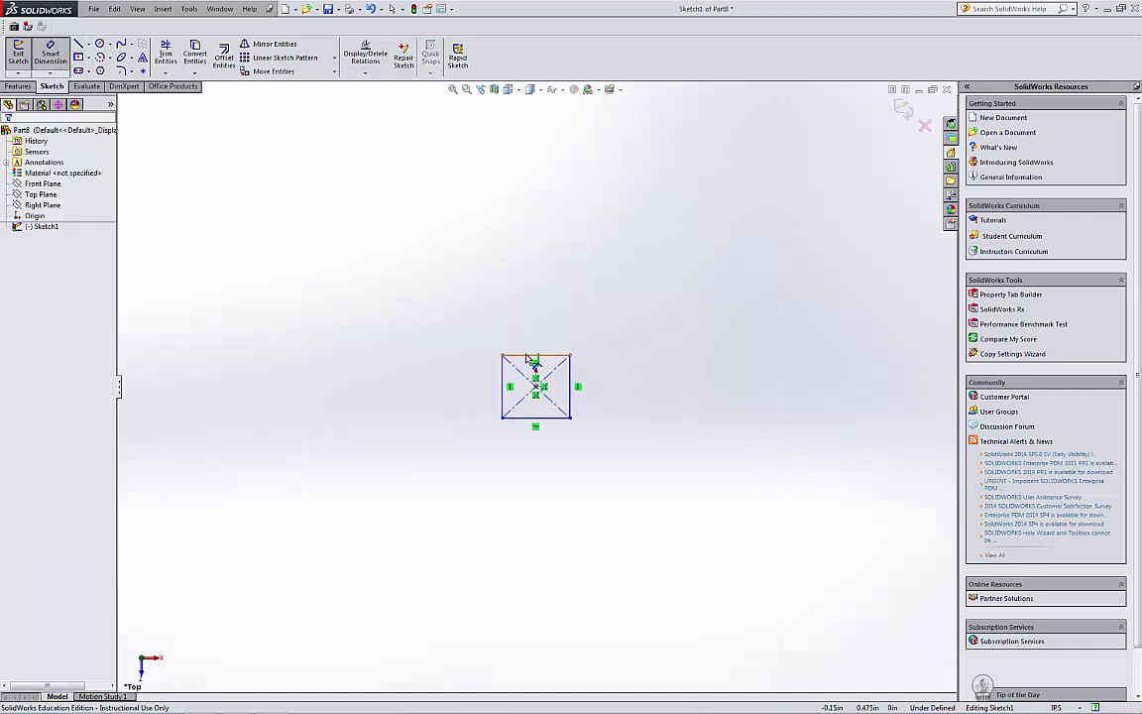
pyautogui.click(536, 354)
pyautogui.write('1')
pyautogui.press('Return')
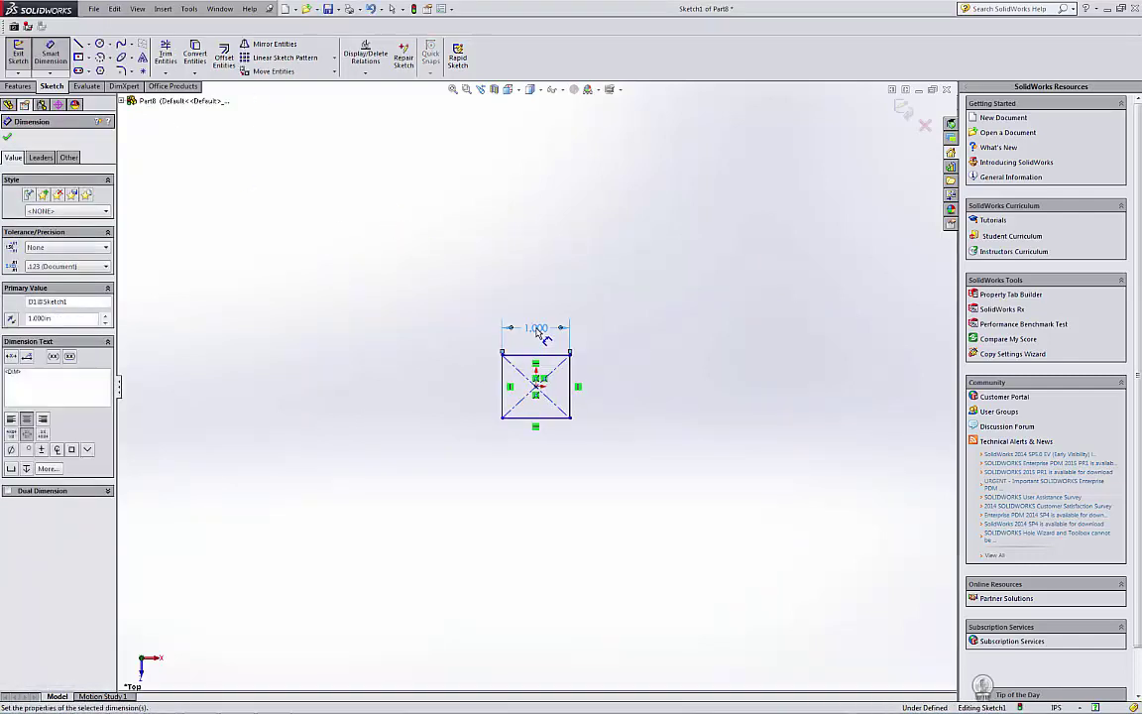
pyautogui.click(502, 386)
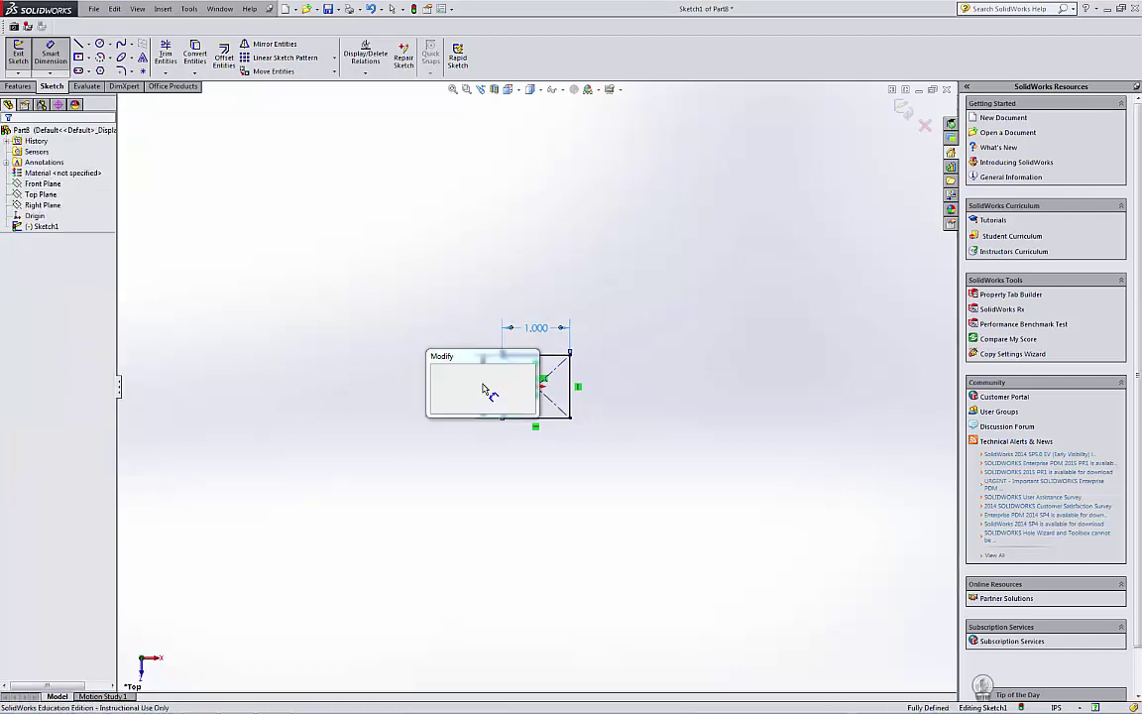
pyautogui.write('.5')
pyautogui.press('Return')
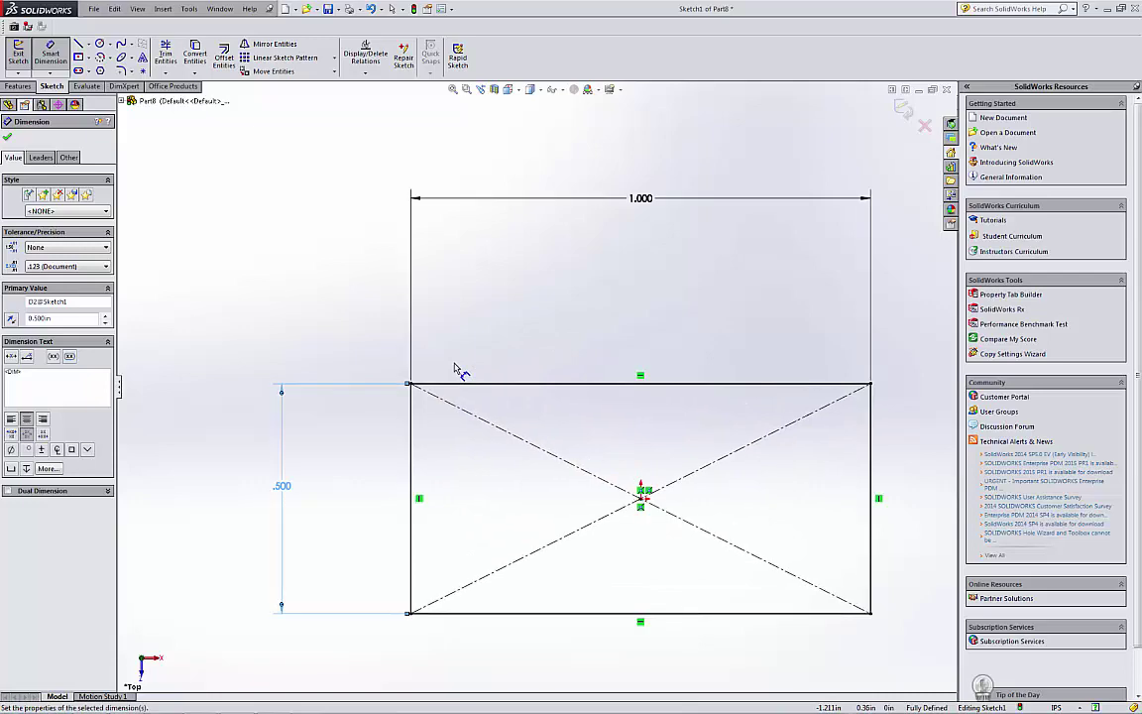
# Extrude the rectangle 0.125 in into a solid block.
pyautogui.click(27, 87)
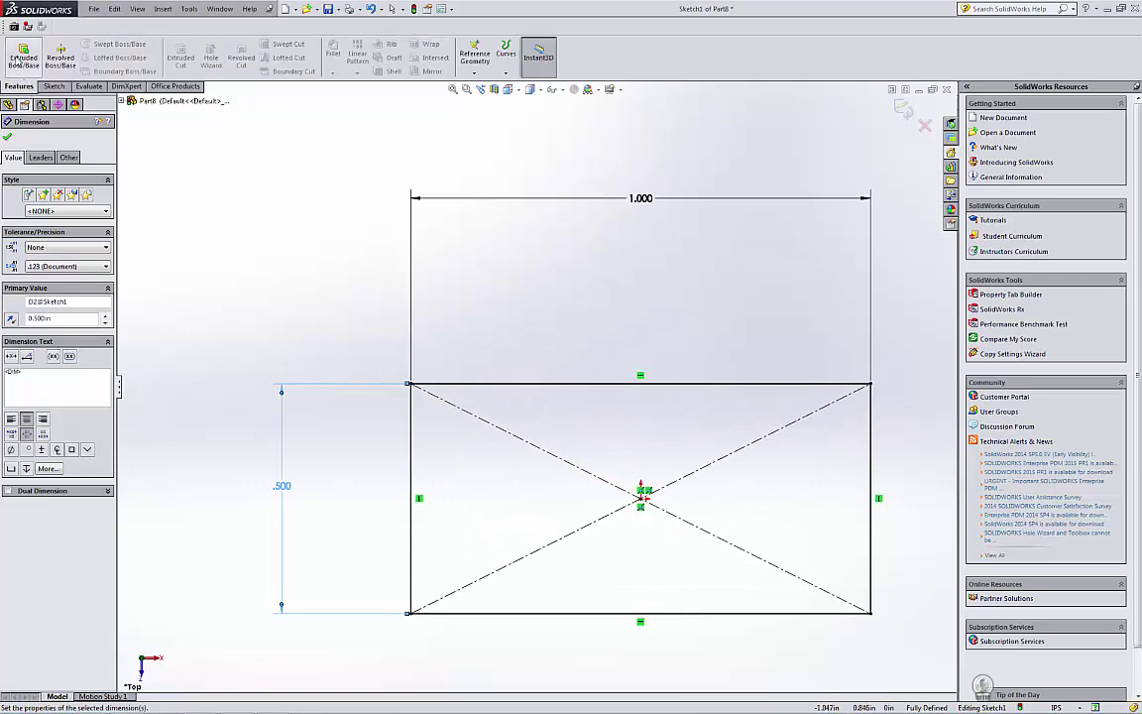
pyautogui.click(24, 54)
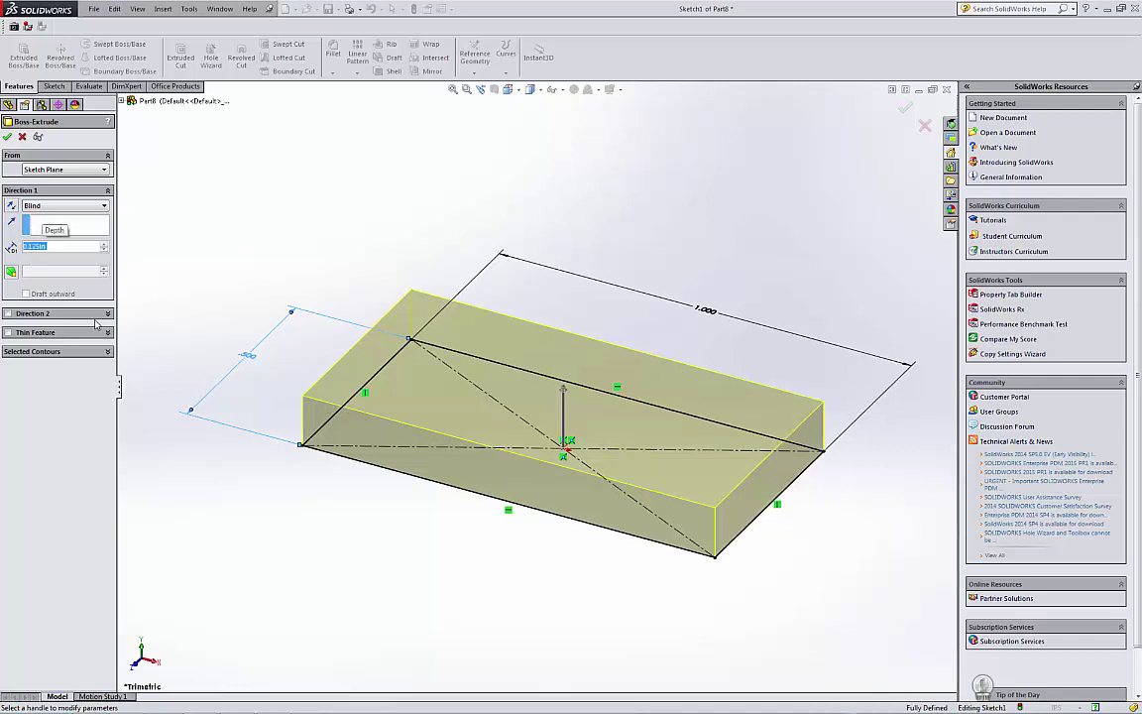
pyautogui.press('Return')
pyautogui.click(230, 284)
# Sketch a circle near the back-left corner of the block's top face.
pyautogui.click(425, 298)
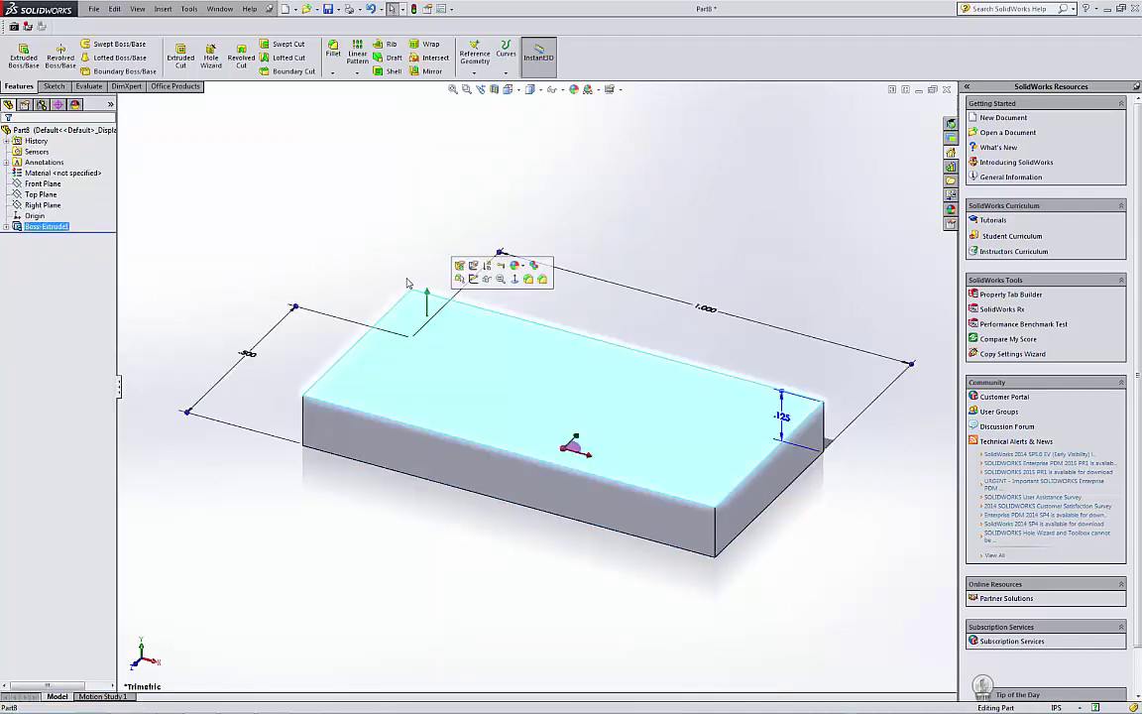
pyautogui.click(55, 88)
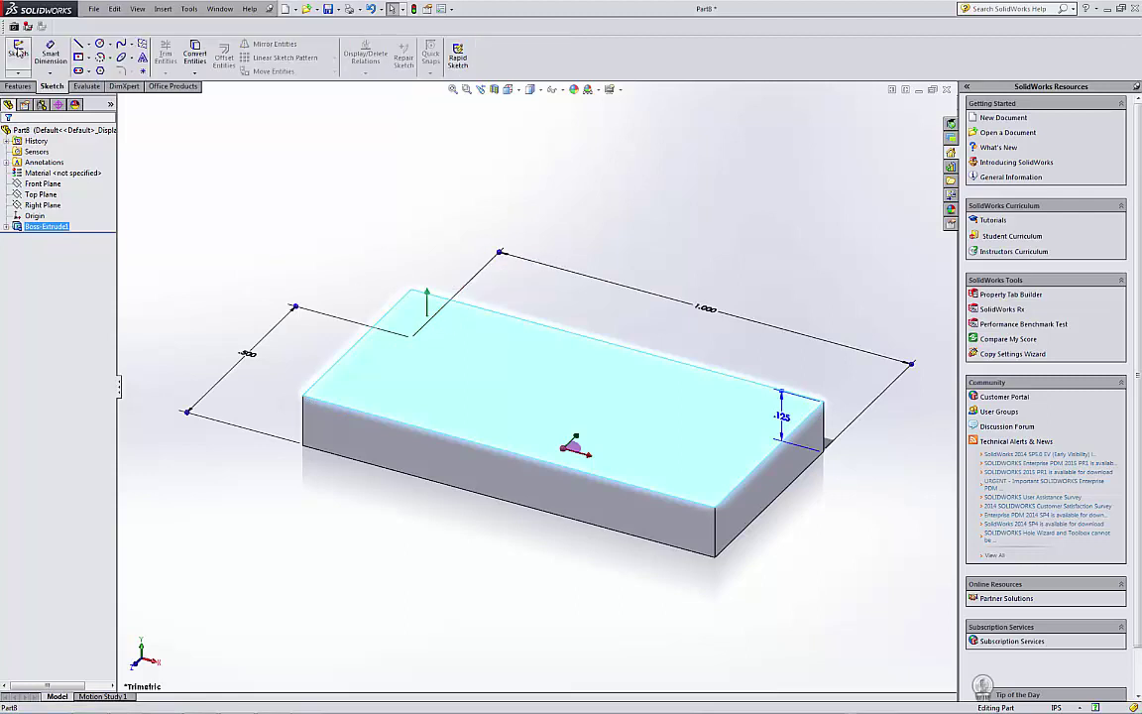
pyautogui.click(18, 54)
pyautogui.click(99, 43)
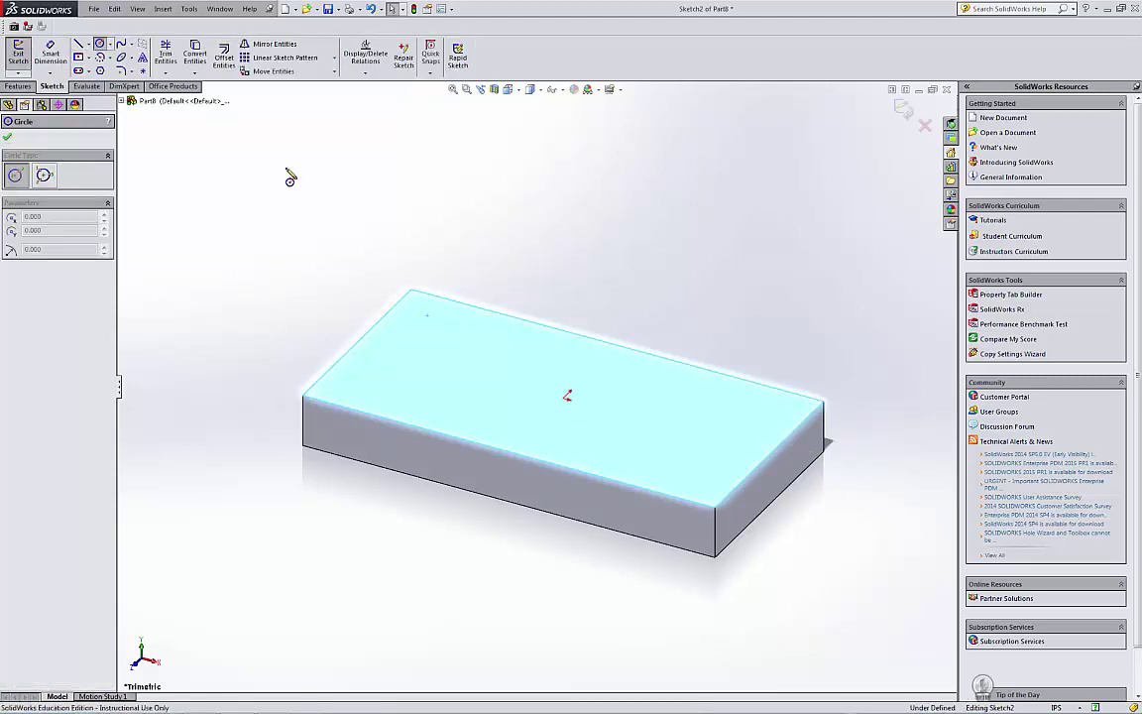
pyautogui.click(434, 326)
pyautogui.click(448, 324)
# Locate the circle's centre 0.125 in from two edges of the top face.
pyautogui.click(50, 55)
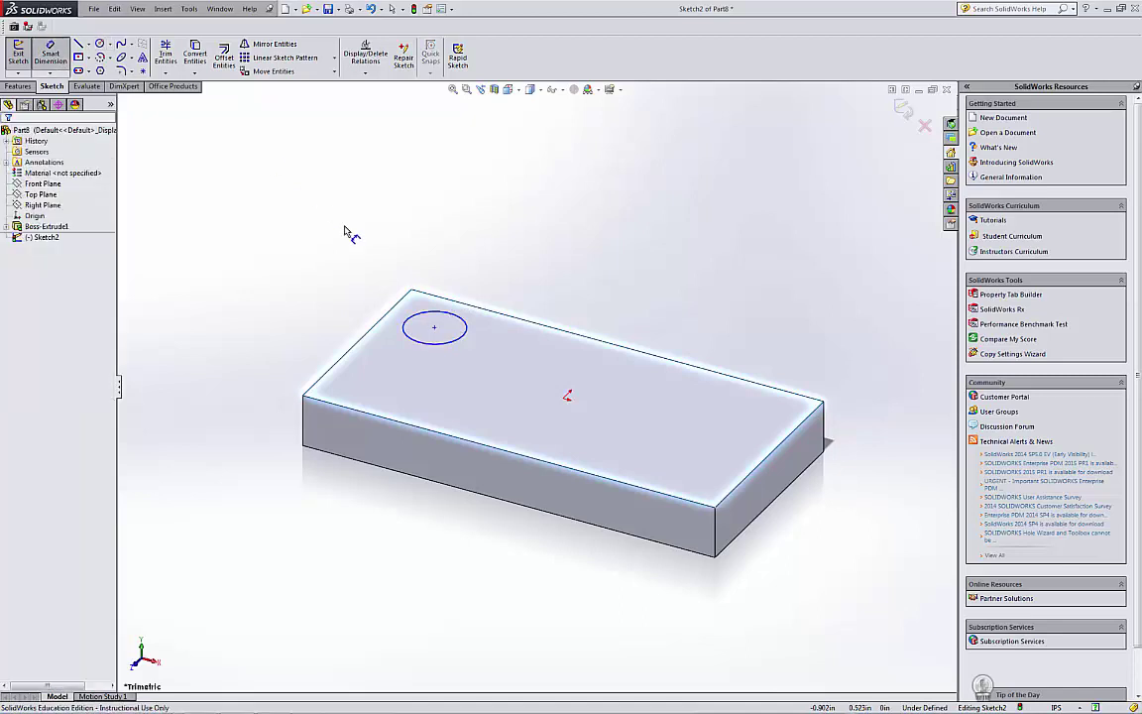
pyautogui.click(398, 307)
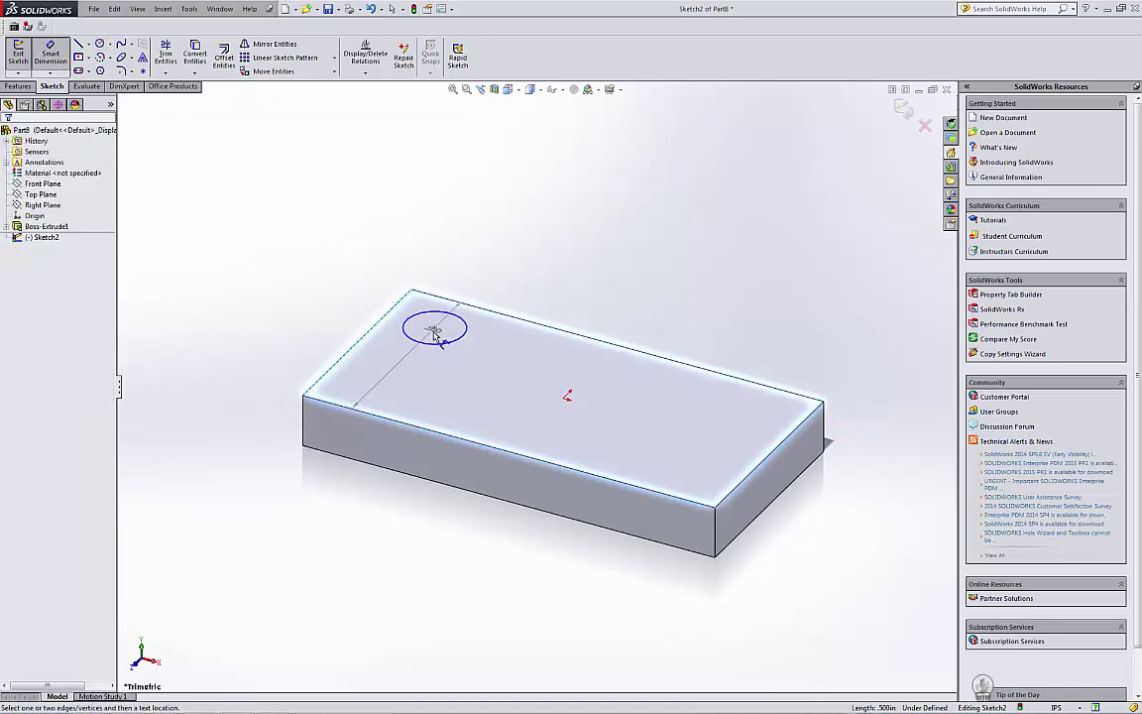
pyautogui.click(434, 326)
pyautogui.click(463, 283)
pyautogui.write('.125')
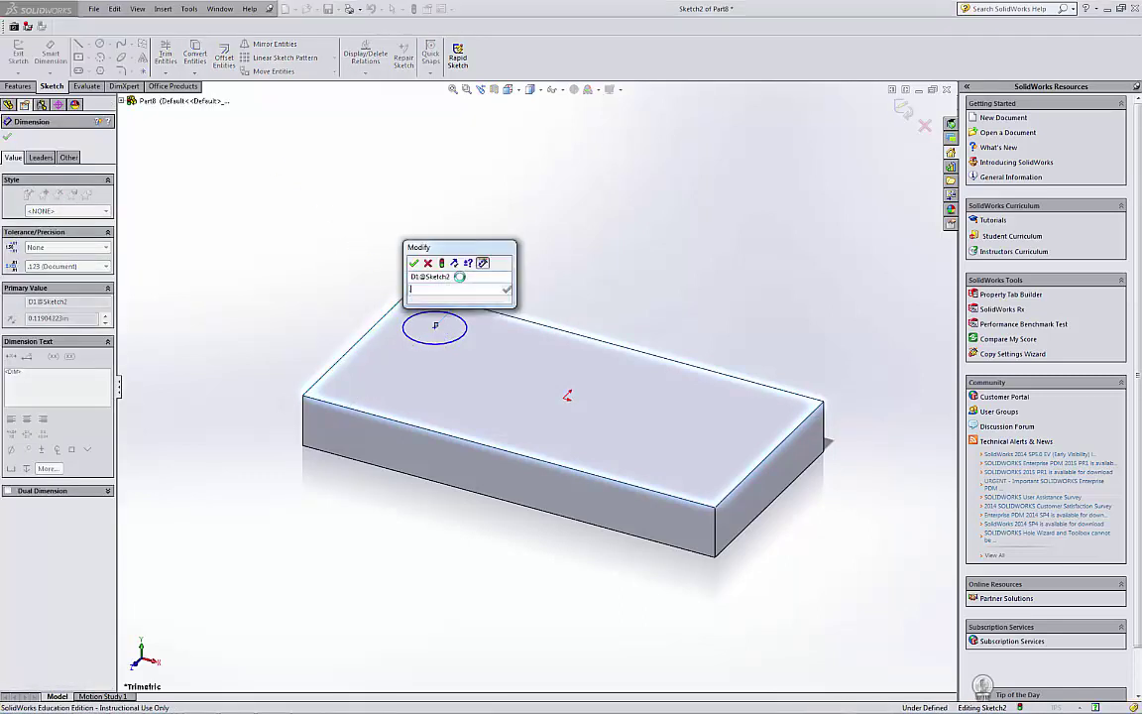
pyautogui.press('Return')
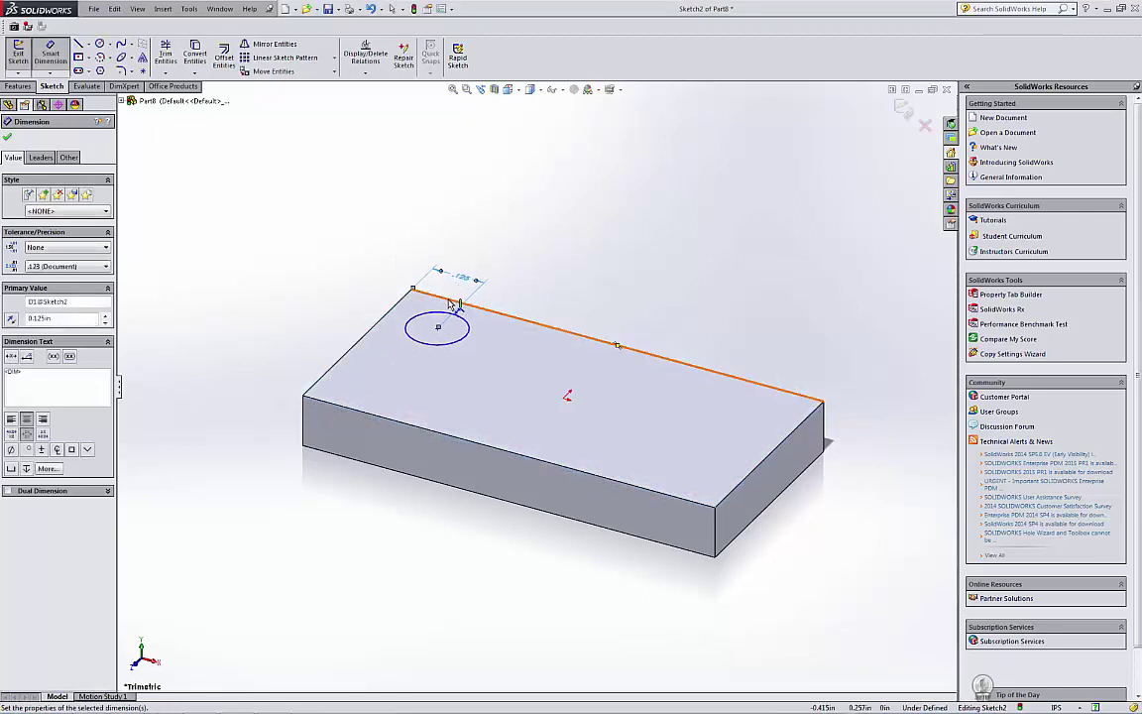
pyautogui.click(426, 291)
pyautogui.click(437, 329)
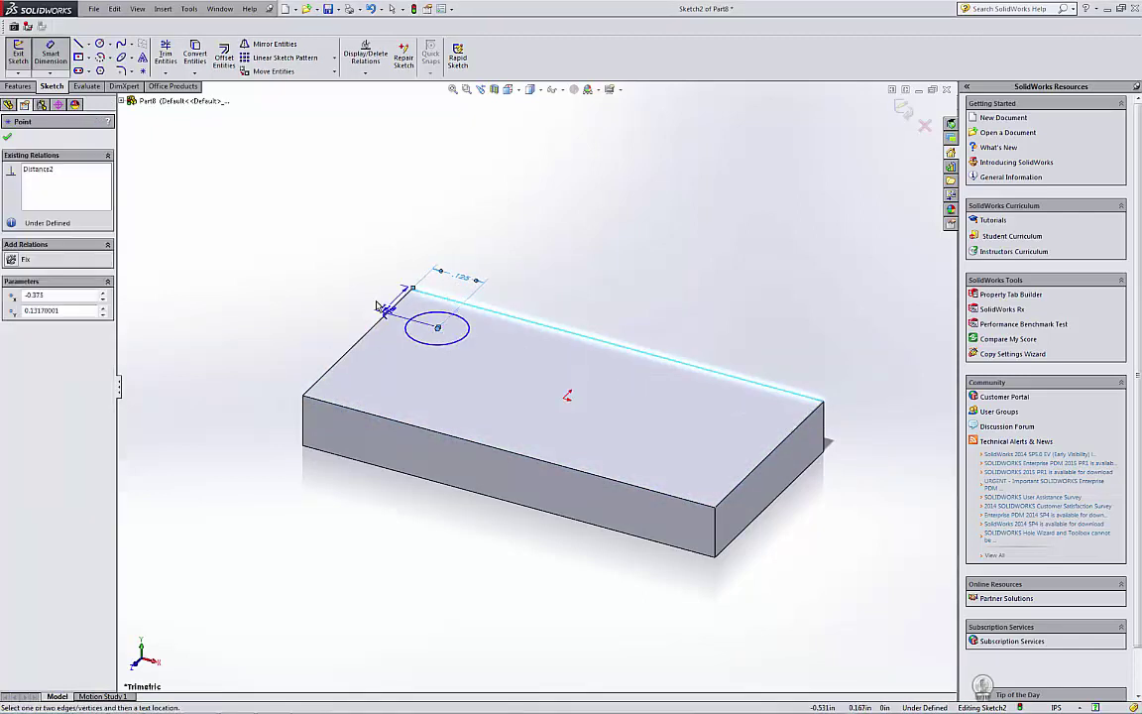
pyautogui.click(367, 296)
pyautogui.write('.125')
pyautogui.press('Return')
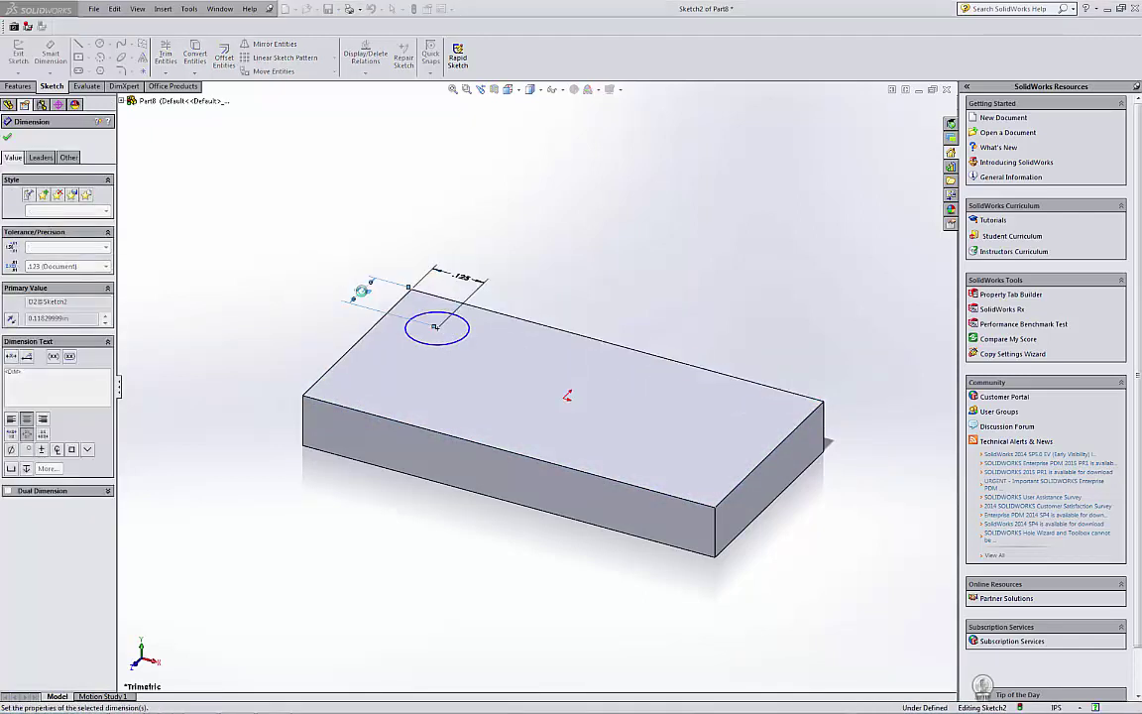
# Set the circle's diameter to 0.156.
pyautogui.click(456, 341)
pyautogui.click(590, 314)
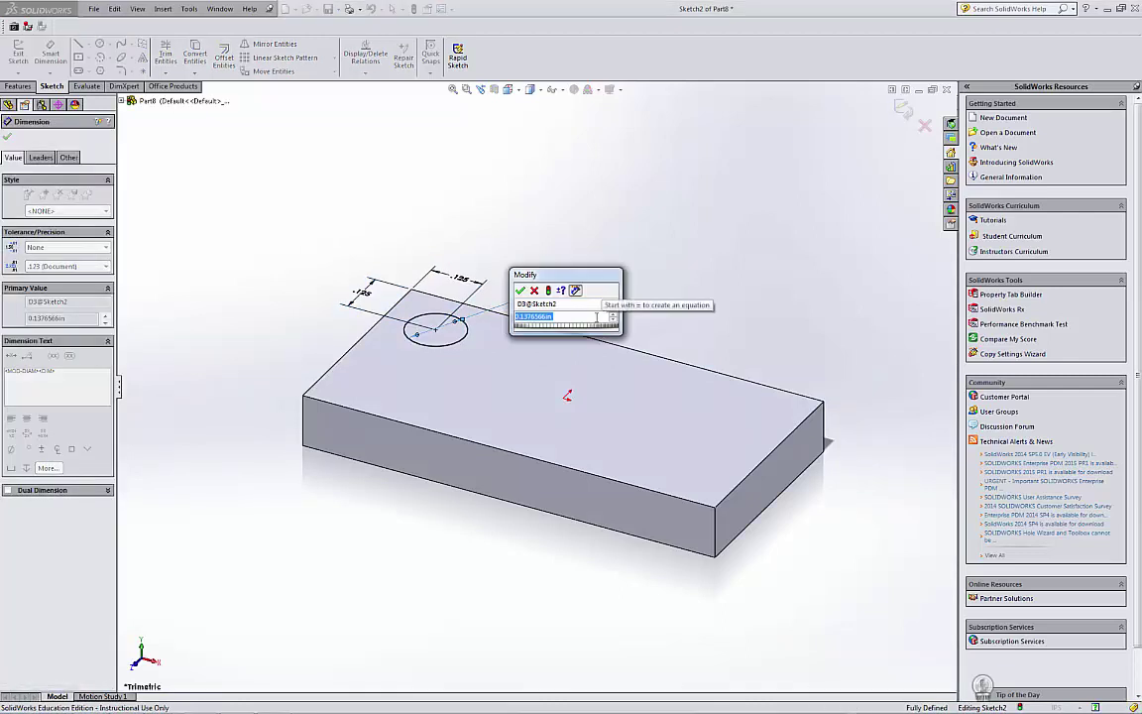
pyautogui.write('.156')
pyautogui.press('Return')
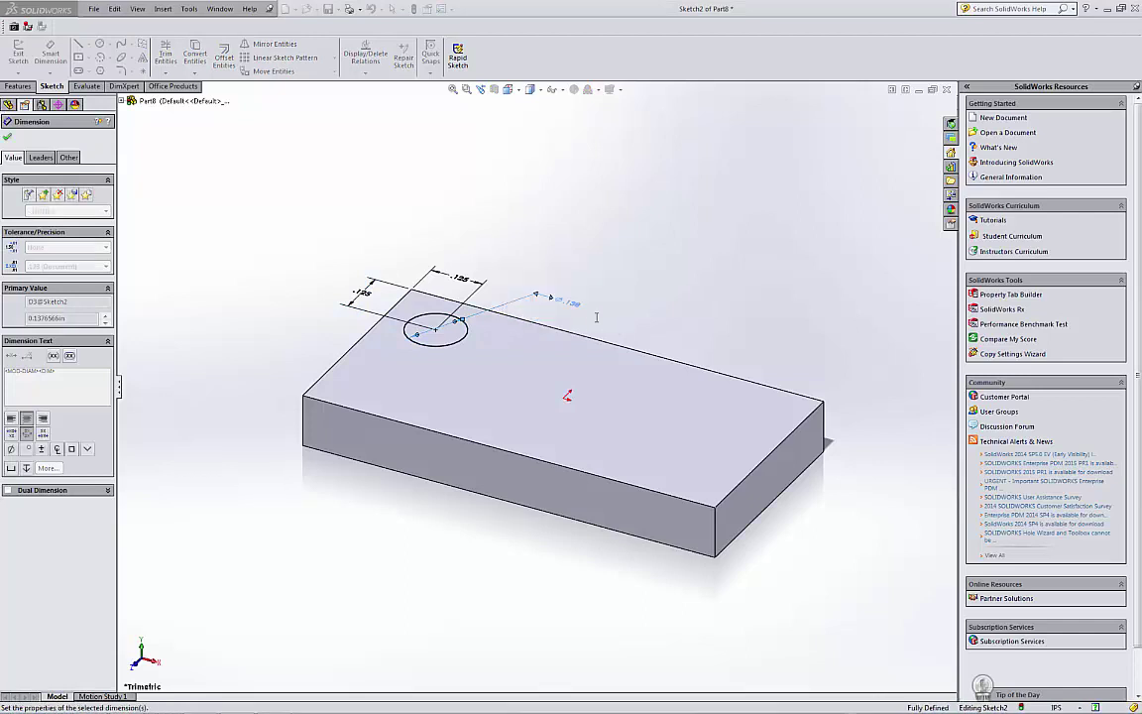
# Extrude the circle 0.05 in into a stud.
pyautogui.click(18, 86)
pyautogui.click(17, 55)
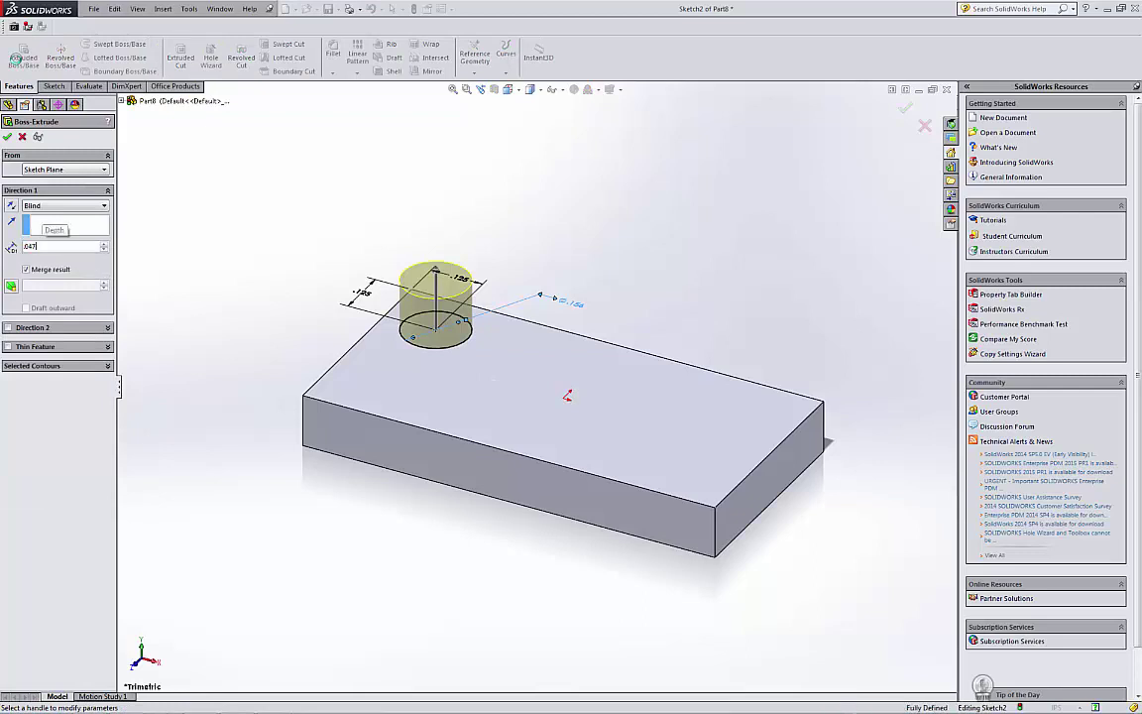
pyautogui.write('.05')
pyautogui.press('Return')
pyautogui.click(311, 185)
# Linear-pattern the stud along the long top edge, 4 instances at 0.25 in spacing.
pyautogui.click(358, 60)
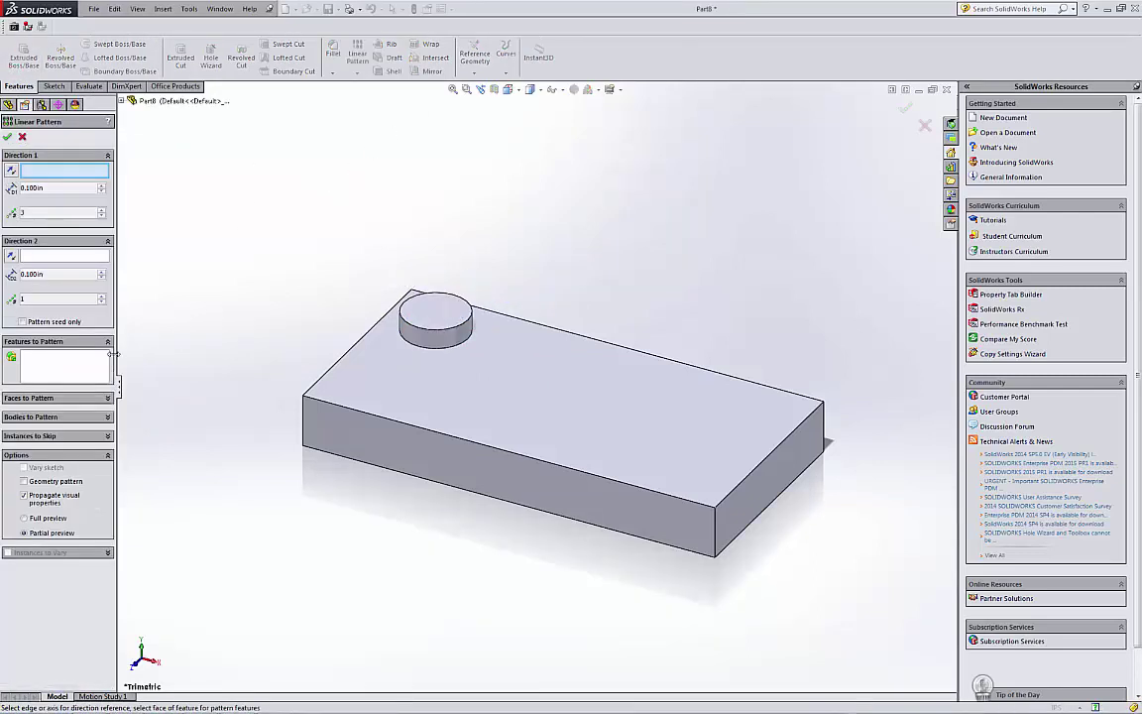
pyautogui.click(448, 325)
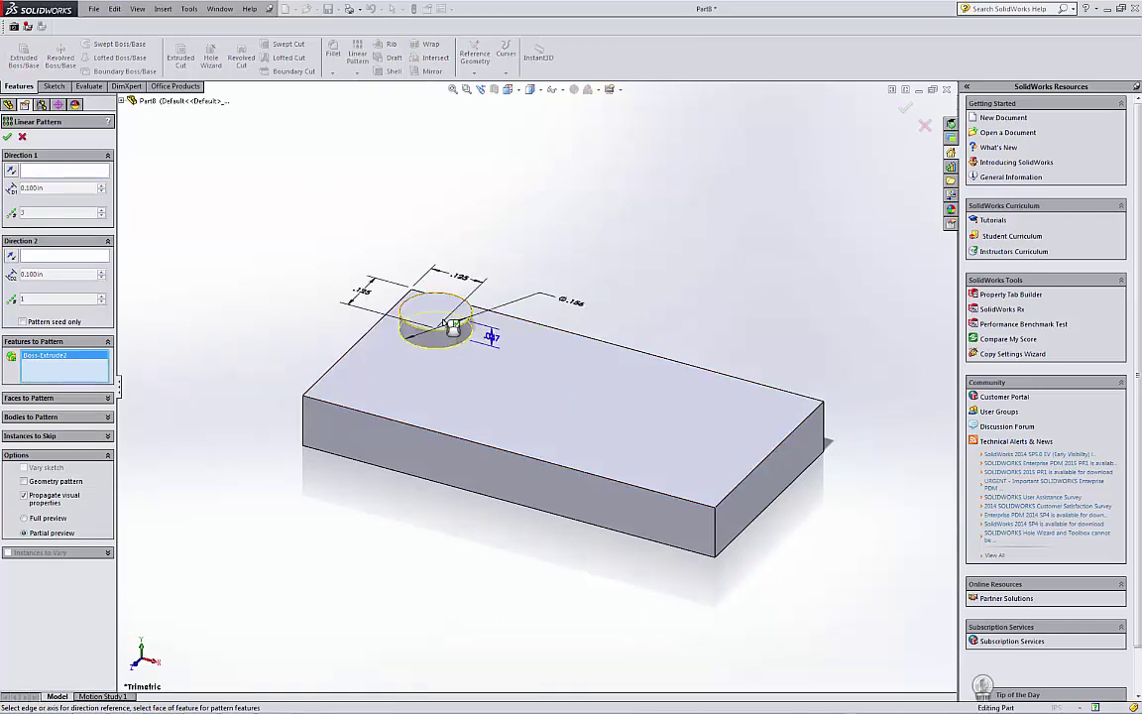
pyautogui.click(45, 170)
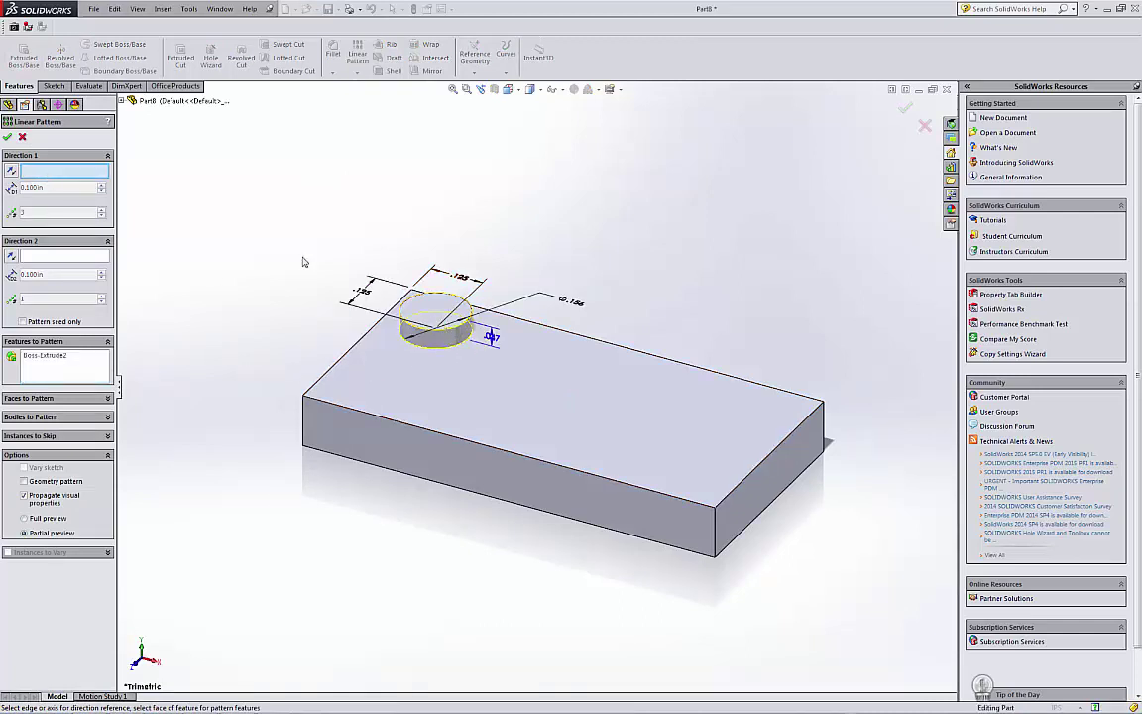
pyautogui.click(562, 335)
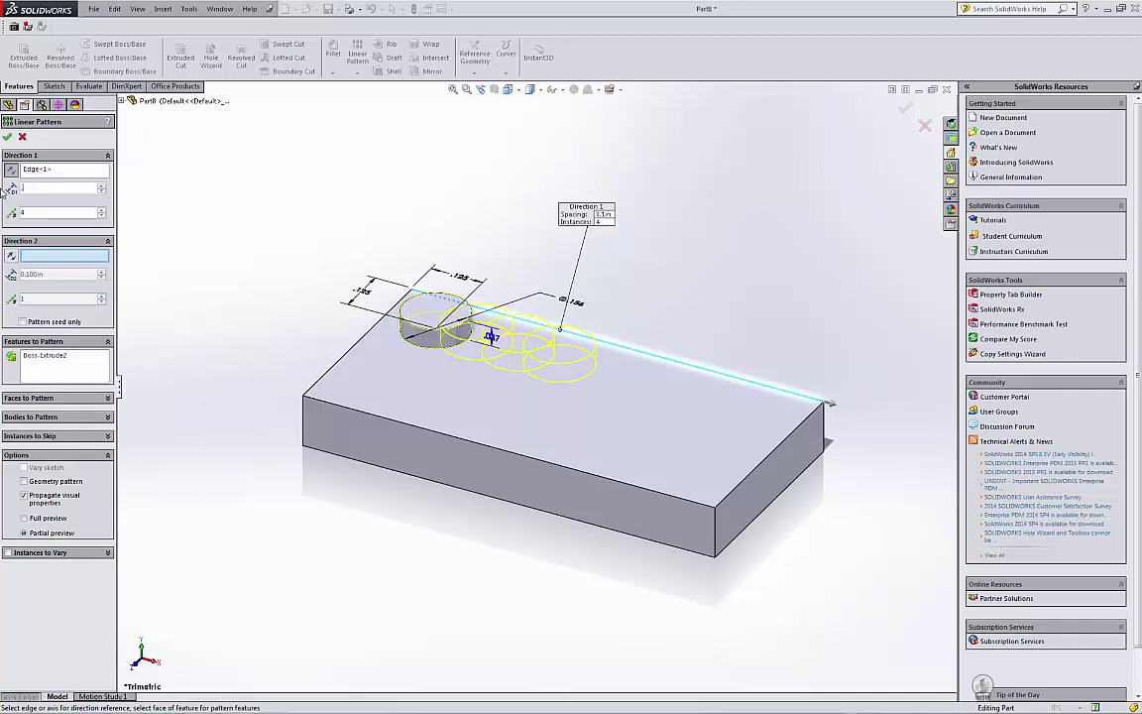
pyautogui.write('0.25')
pyautogui.press('Return')
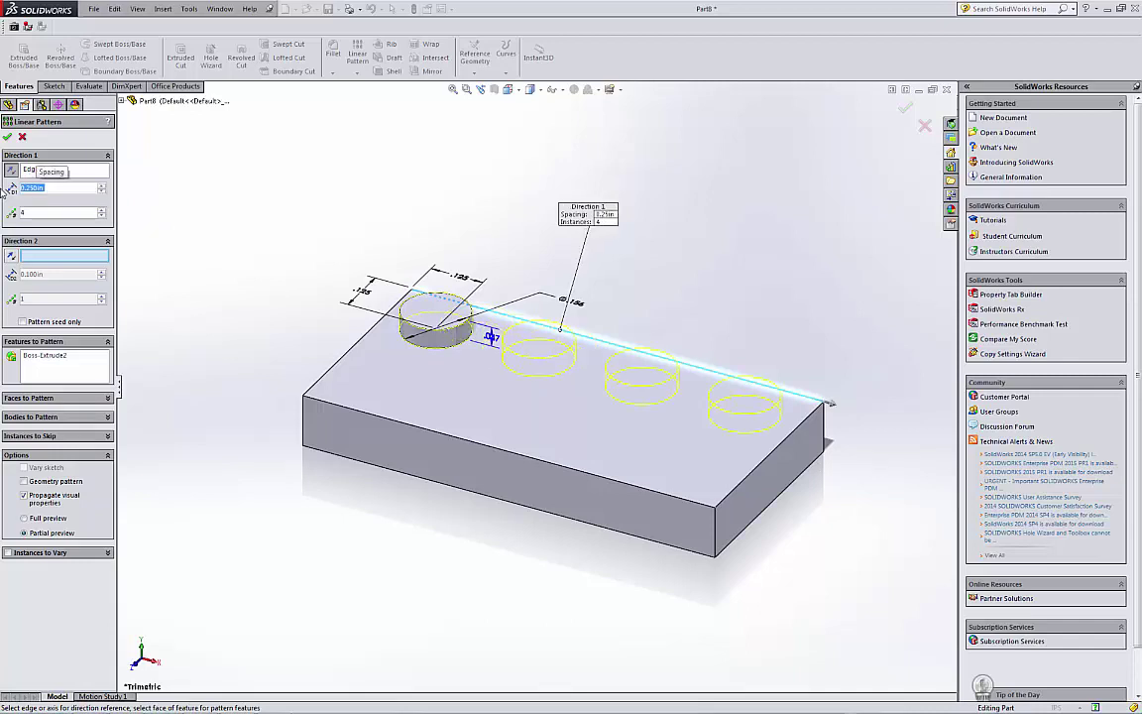
# Add a second direction along the short left edge: 2 rows at 0.25 in spacing.
pyautogui.click(365, 343)
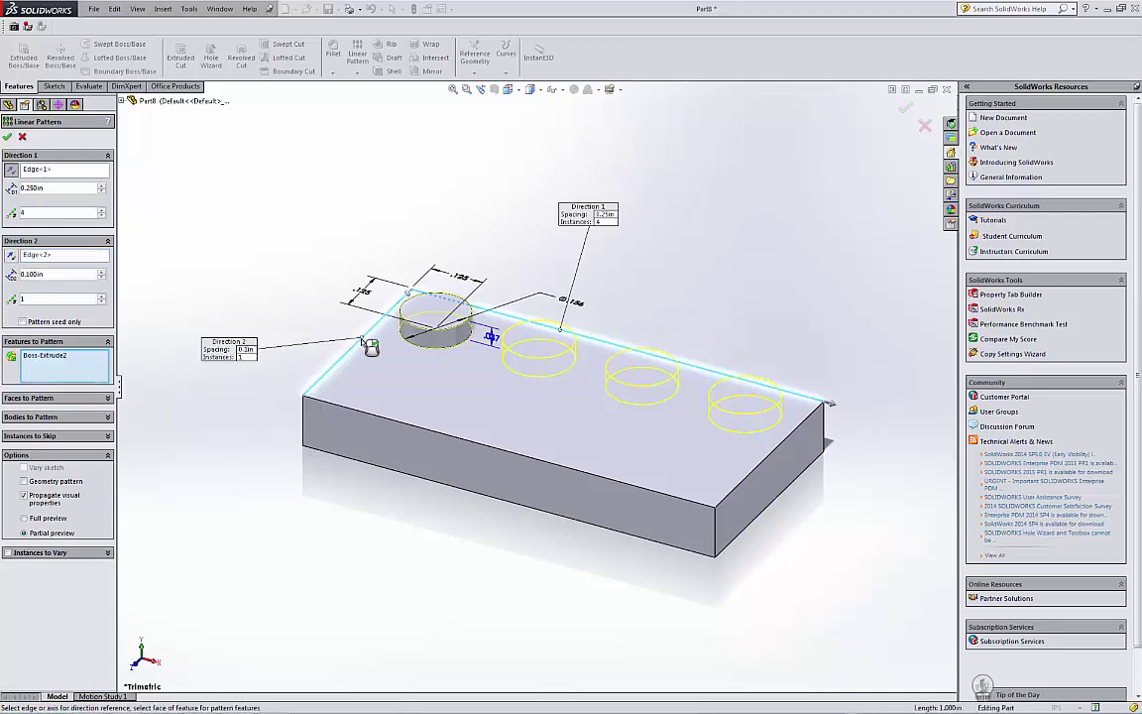
pyautogui.click(101, 296)
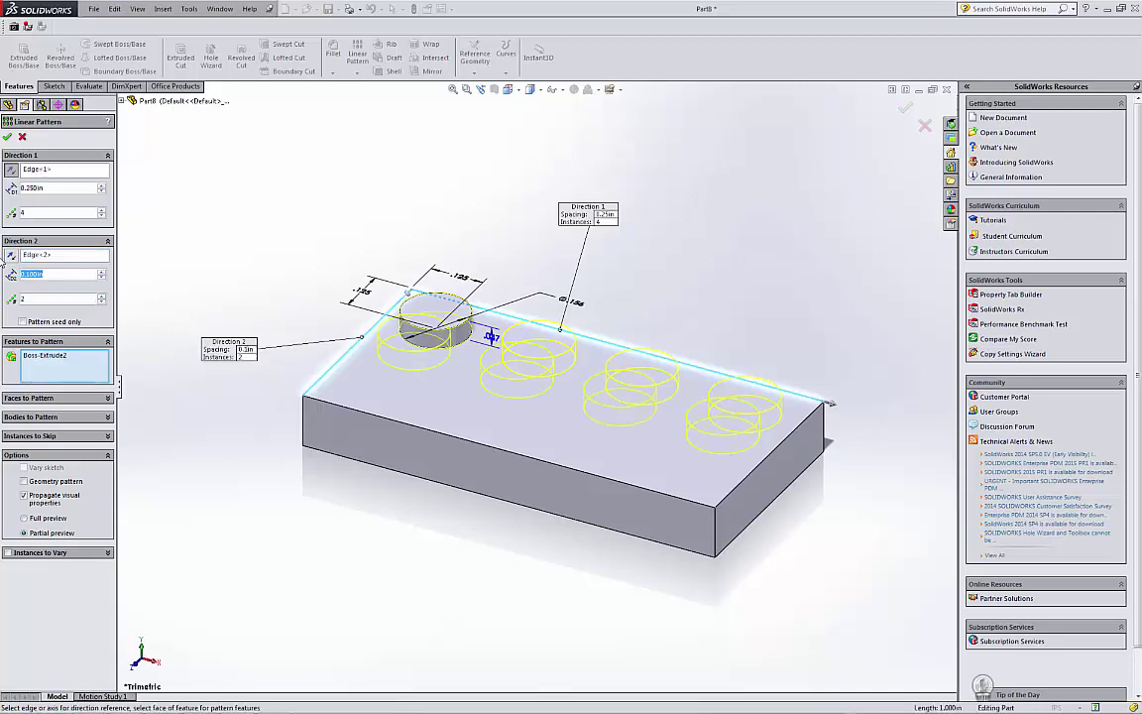
pyautogui.write('0.25')
pyautogui.press('Return')
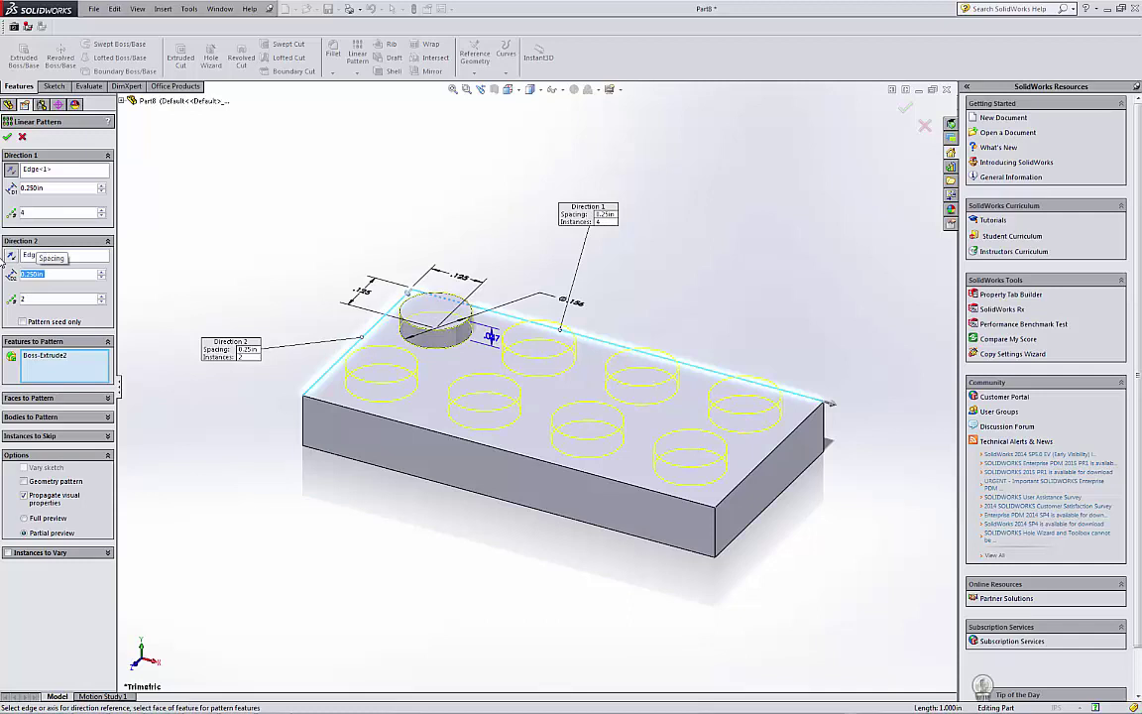
pyautogui.click(11, 256)
pyautogui.click(10, 256)
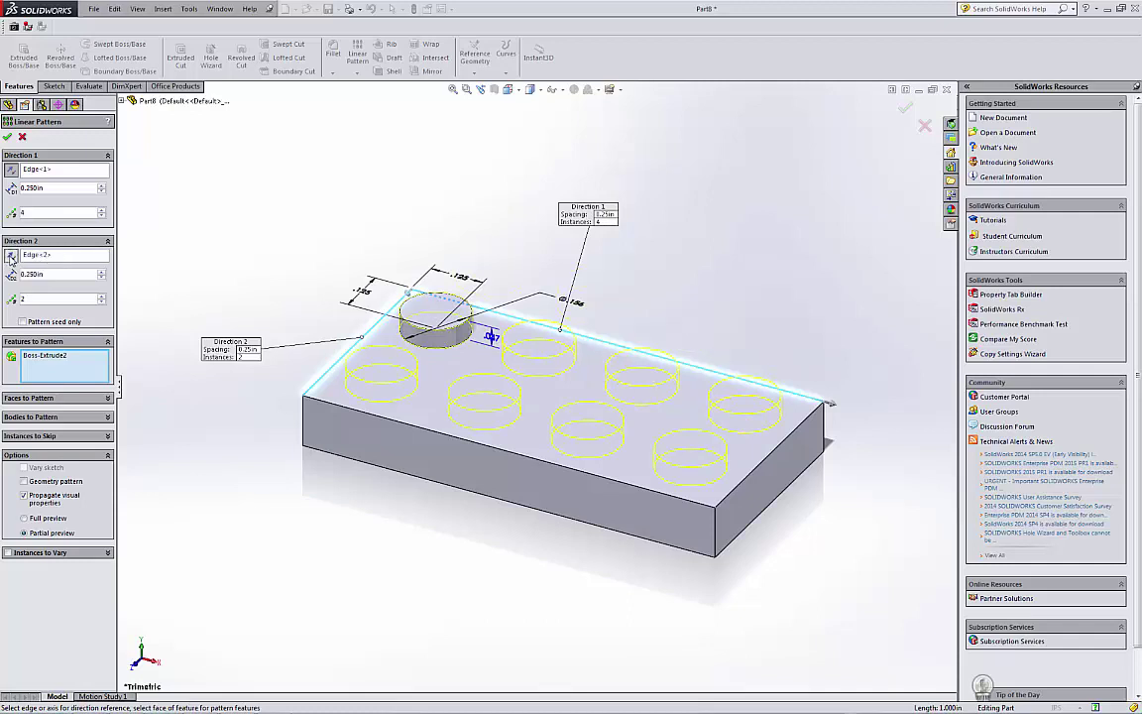
# Finish the stud pattern, then shell the block 0.047 in thick with the bottom face removed.
pyautogui.click(8, 138)
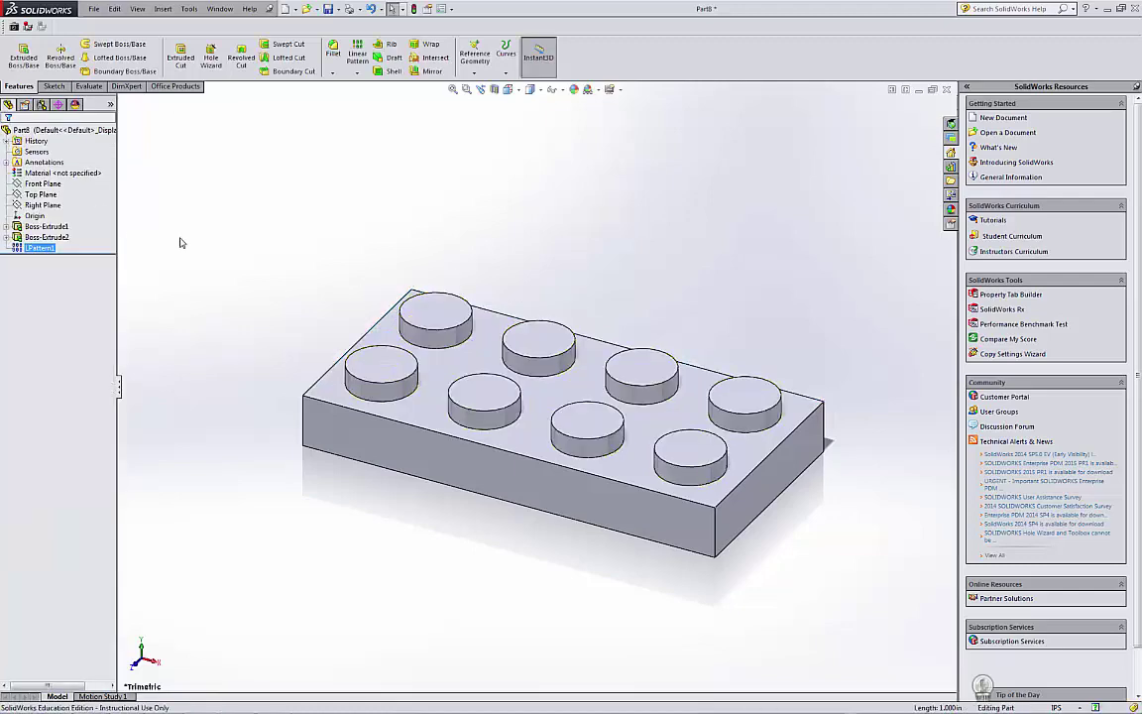
pyautogui.moveTo(222, 308); pyautogui.dragTo(383, 84, button='middle')
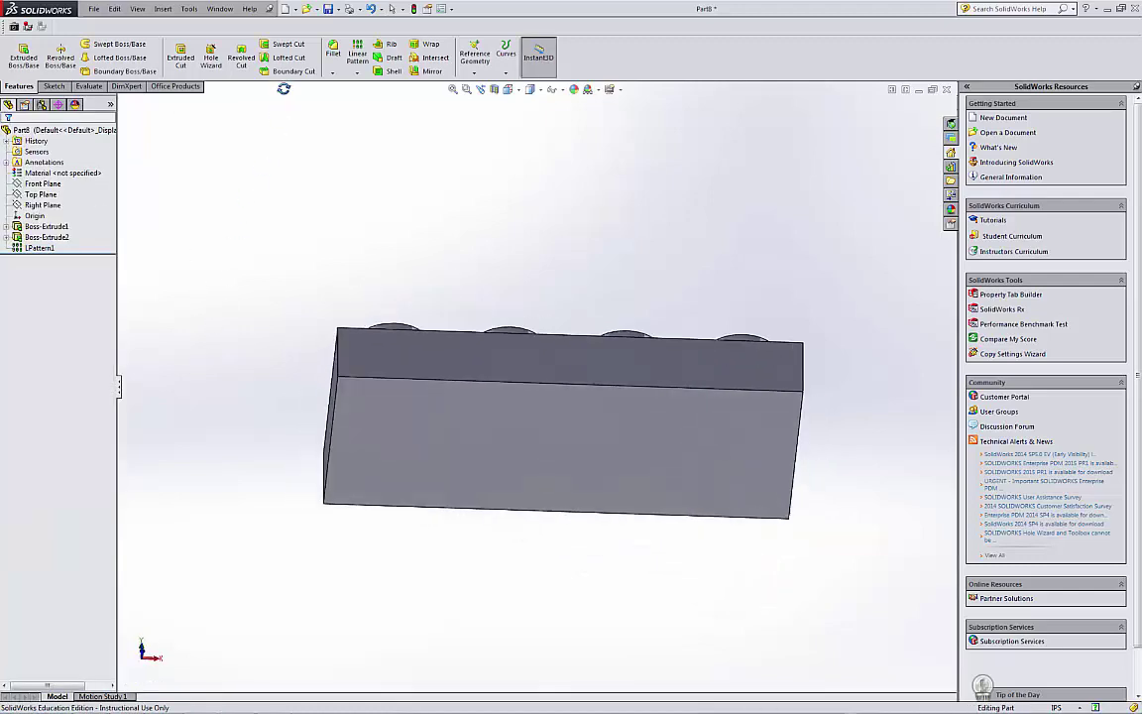
pyautogui.click(391, 72)
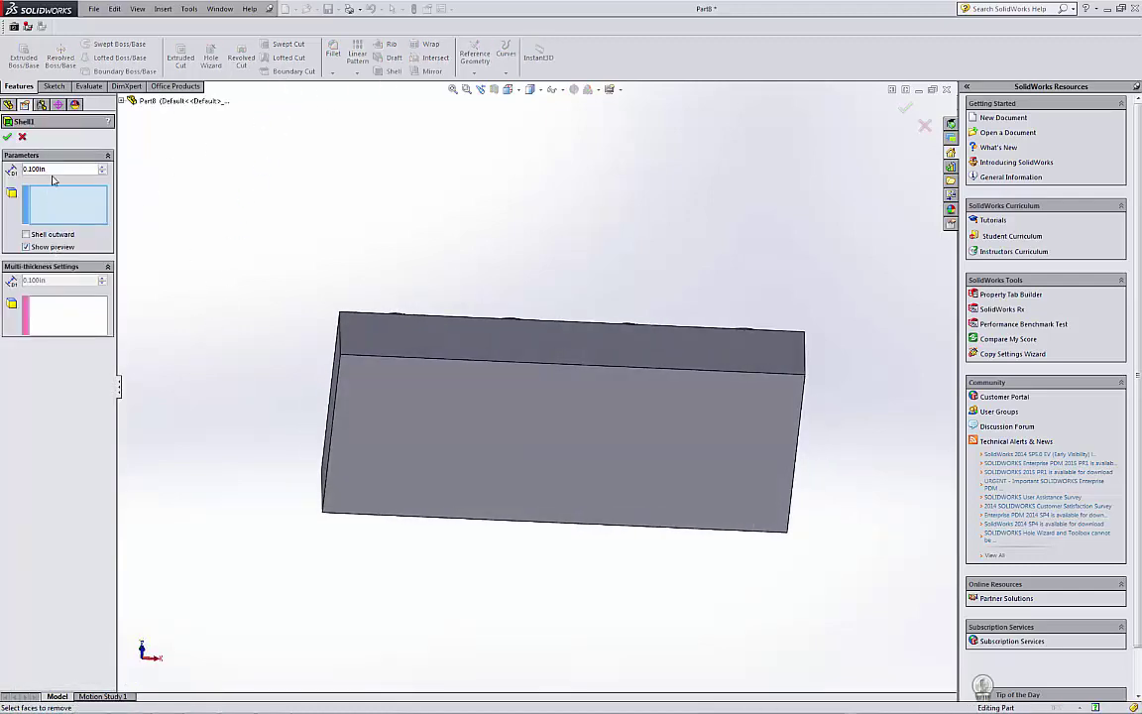
pyautogui.write('.047')
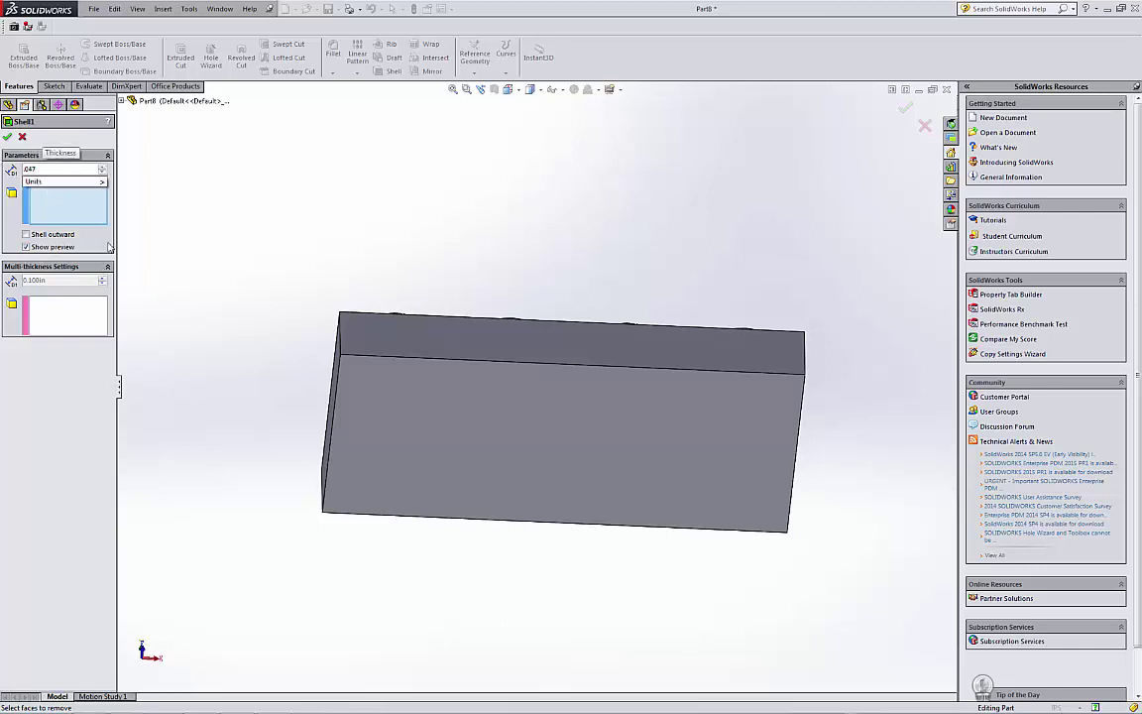
pyautogui.click(413, 387)
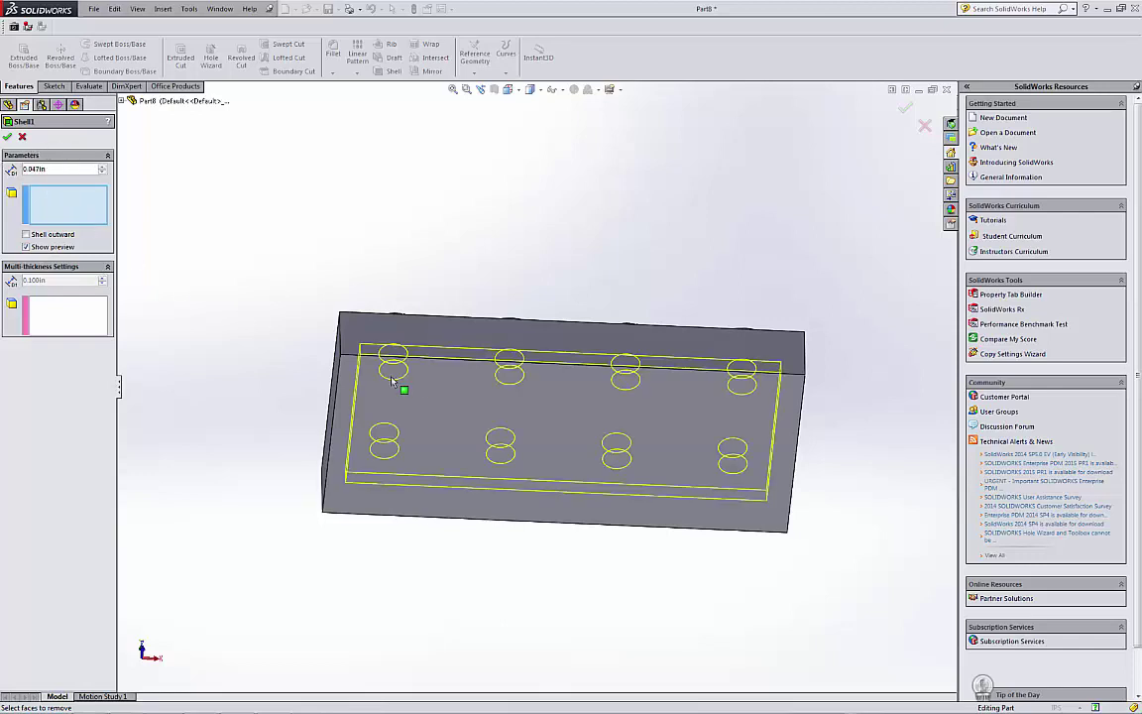
pyautogui.click(456, 407)
pyautogui.moveTo(447, 265)
pyautogui.mouseDown(button='middle')
pyautogui.moveTo(483, 382)
pyautogui.moveTo(417, 297)
pyautogui.moveTo(423, 344)
pyautogui.moveTo(454, 366)
pyautogui.moveTo(428, 324)
pyautogui.mouseUp(button='middle')
pyautogui.click(8, 137)
pyautogui.click(494, 90)
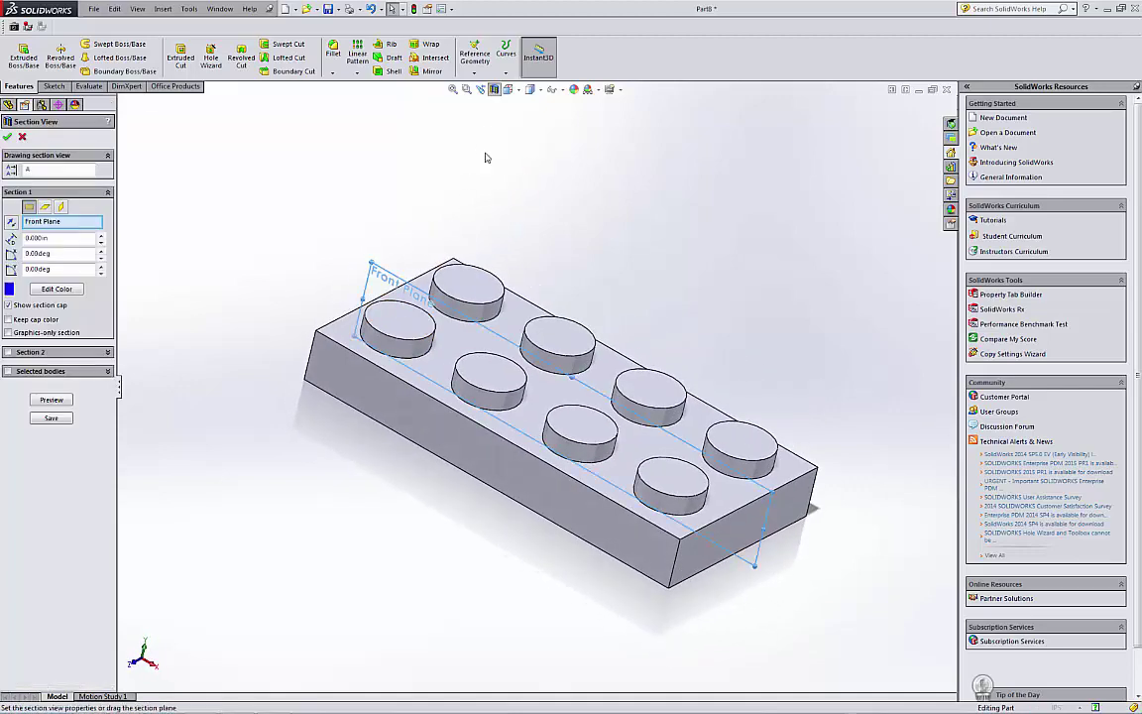
pyautogui.moveTo(566, 407); pyautogui.dragTo(614, 413)
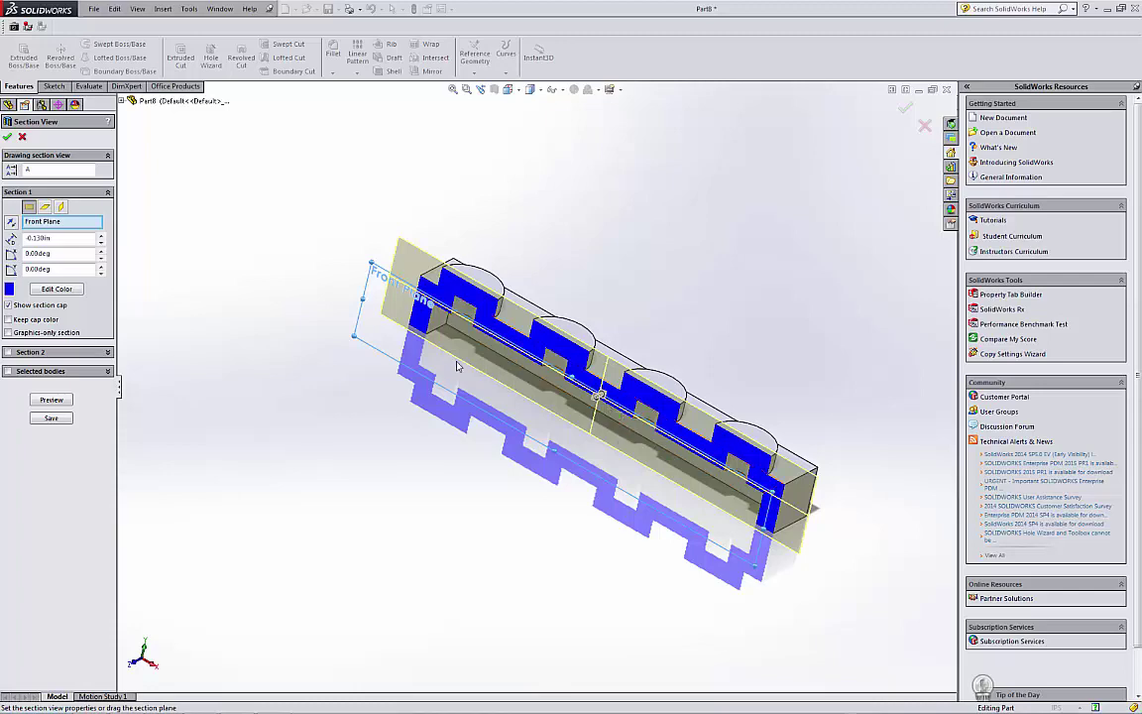
pyautogui.click(23, 138)
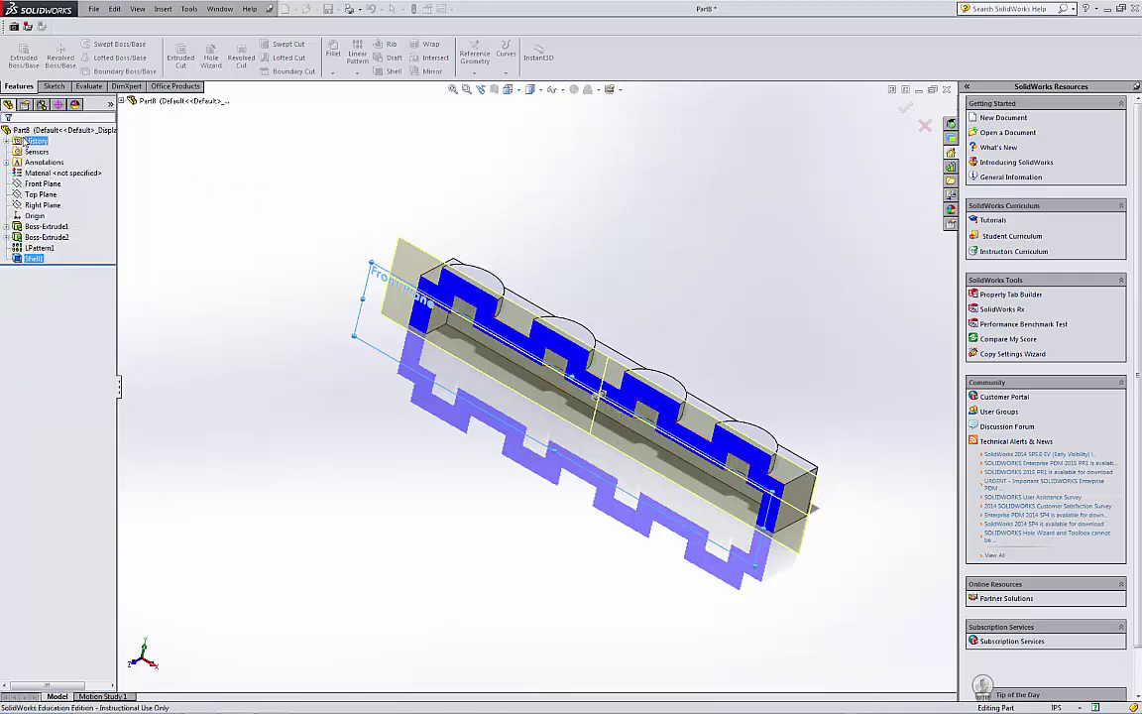
# Sketch two concentric circles on the hollow's inner face, viewed from the underside.
pyautogui.moveTo(395, 510)
pyautogui.mouseDown(button='middle')
pyautogui.moveTo(461, 231)
pyautogui.moveTo(375, 374)
pyautogui.mouseUp(button='middle')
pyautogui.click(411, 437)
pyautogui.click(485, 387)
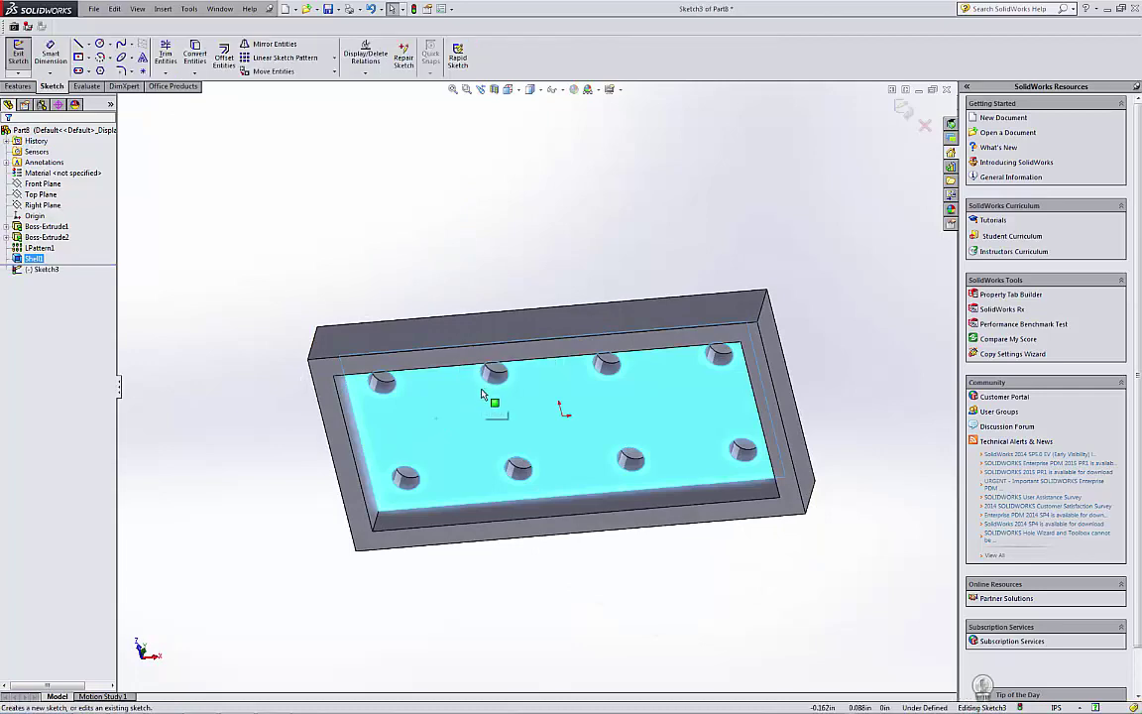
pyautogui.press('space')
pyautogui.click(318, 525)
pyautogui.click(99, 43)
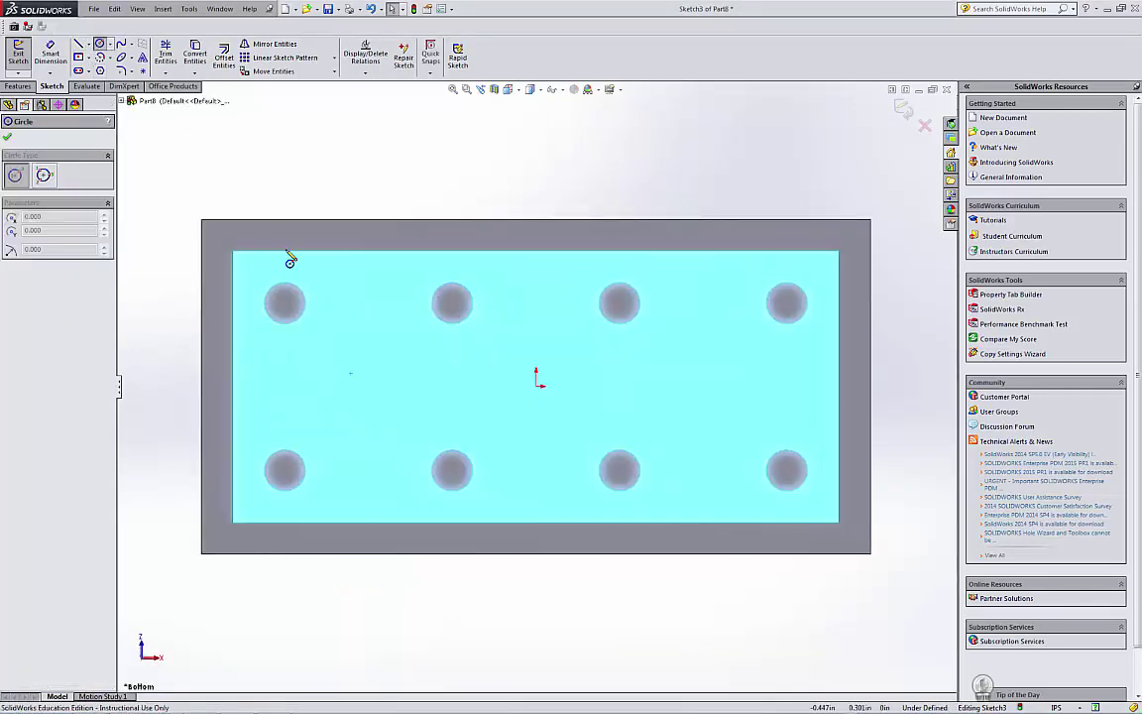
pyautogui.click(338, 386)
pyautogui.click(358, 353)
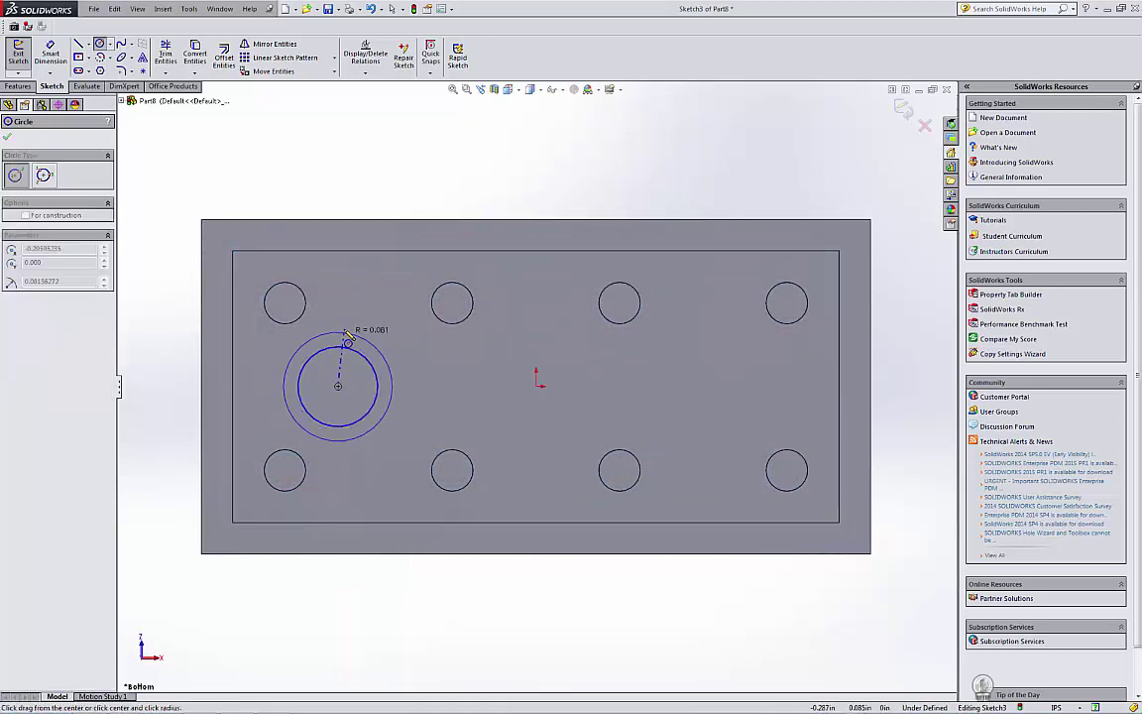
# Dimension the tube circles to 0.197 outer and 0.156 inner diameter.
pyautogui.click(61, 66)
pyautogui.click(349, 335)
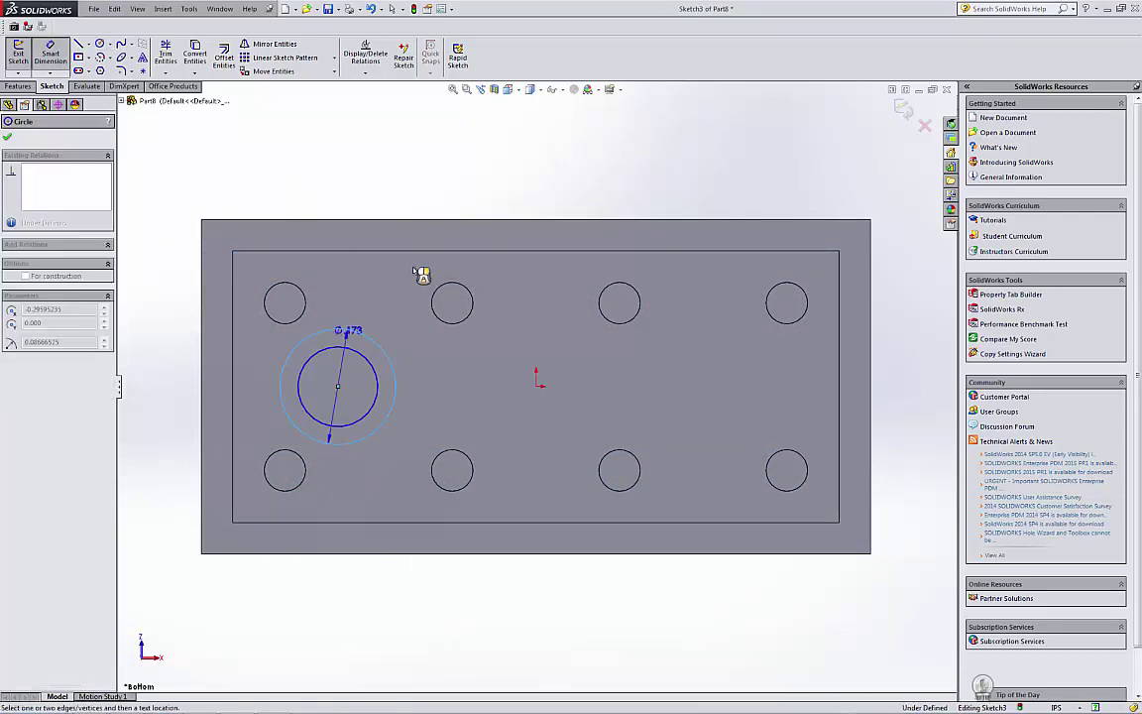
pyautogui.click(476, 182)
pyautogui.write('.197')
pyautogui.press('Return')
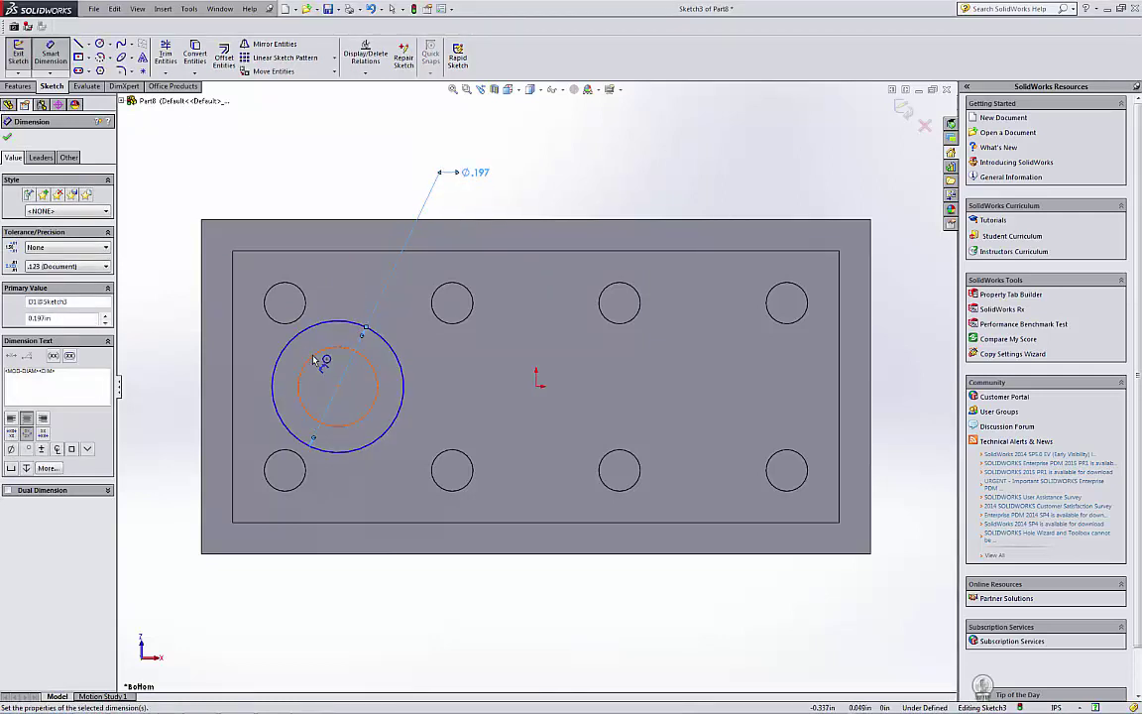
pyautogui.click(318, 354)
pyautogui.click(186, 162)
pyautogui.write('.156')
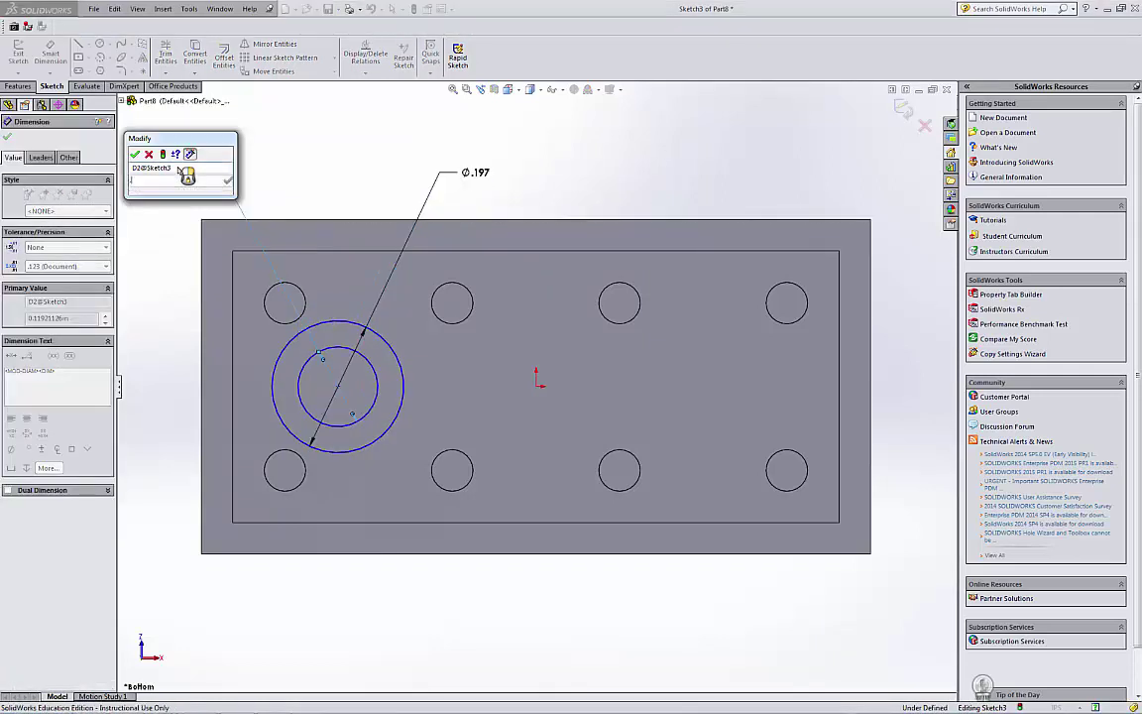
pyautogui.press('Return')
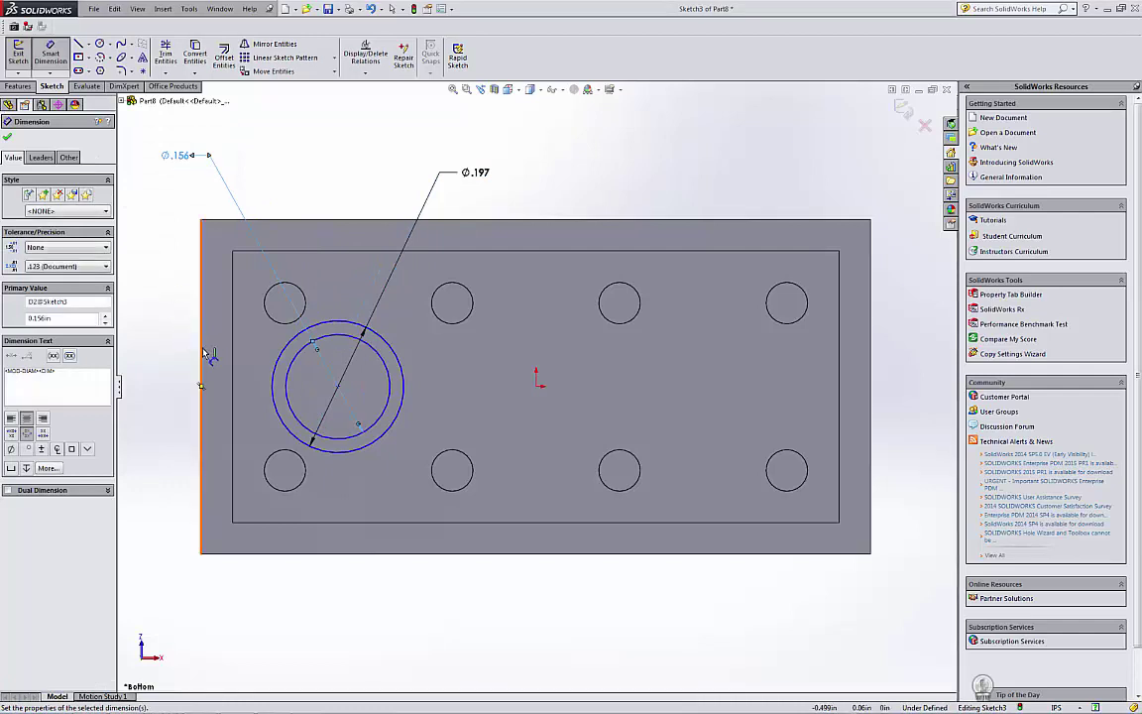
# Locate the tube centre 0.250 in from the left and bottom edges.
pyautogui.click(339, 389)
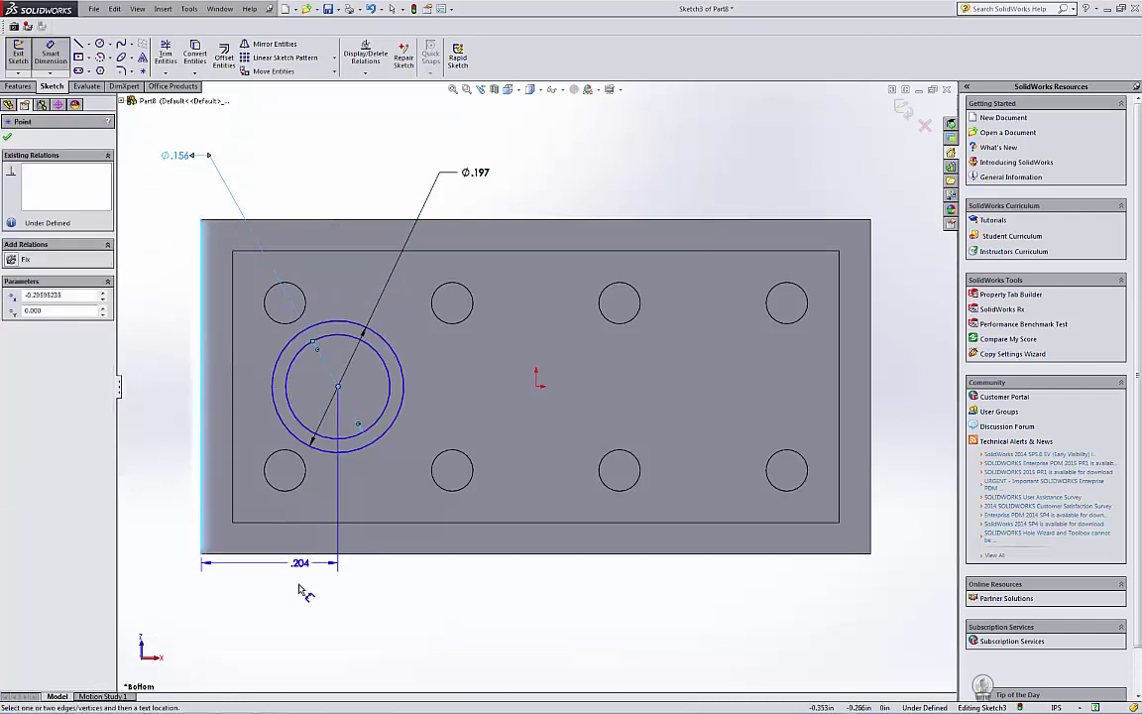
pyautogui.click(293, 595)
pyautogui.write('.25')
pyautogui.press('Return')
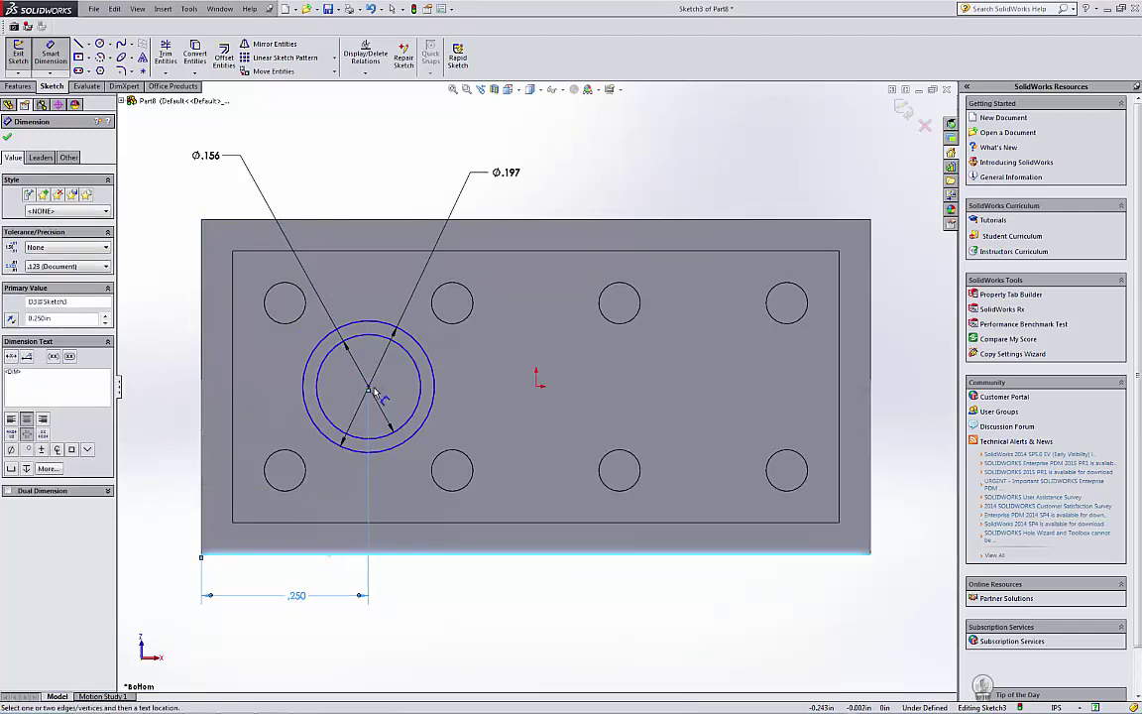
pyautogui.click(368, 389)
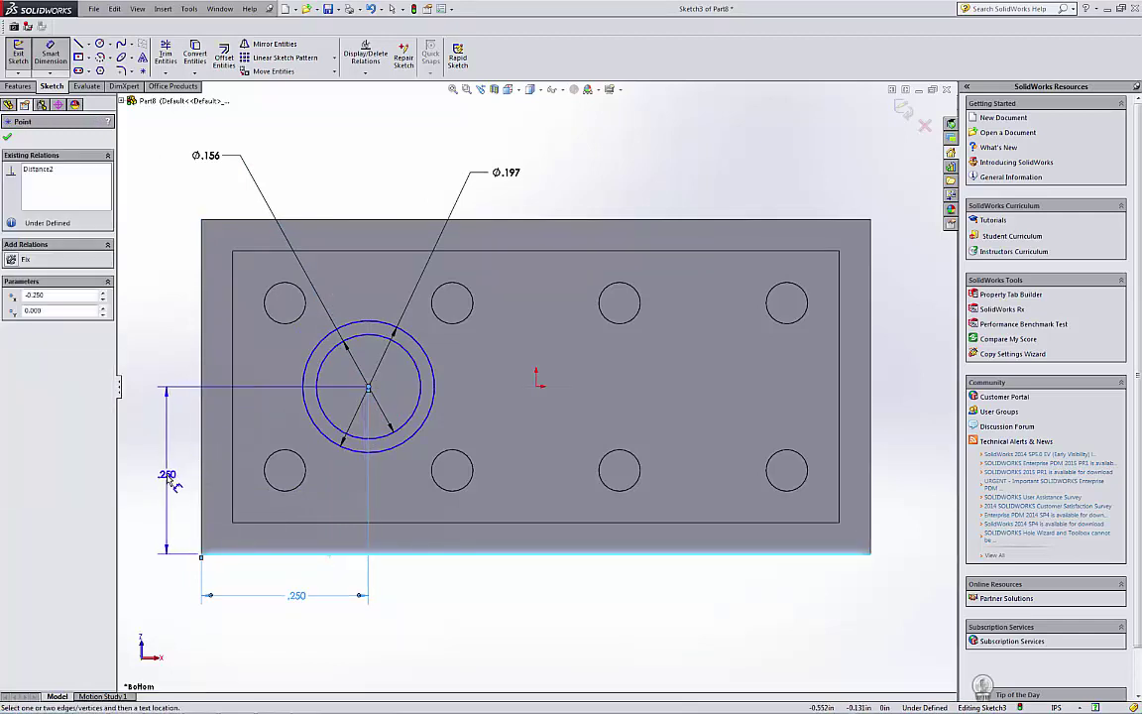
pyautogui.click(165, 475)
pyautogui.click(120, 463)
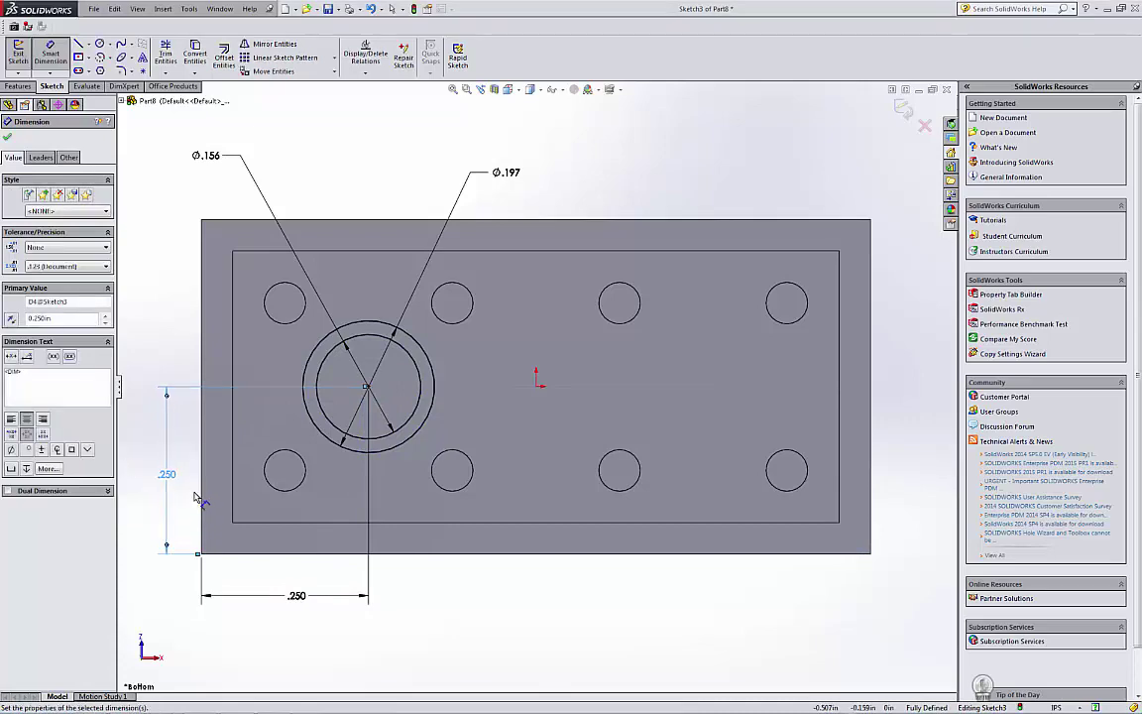
pyautogui.press('Up')
pyautogui.press('Up')
pyautogui.press('Up')
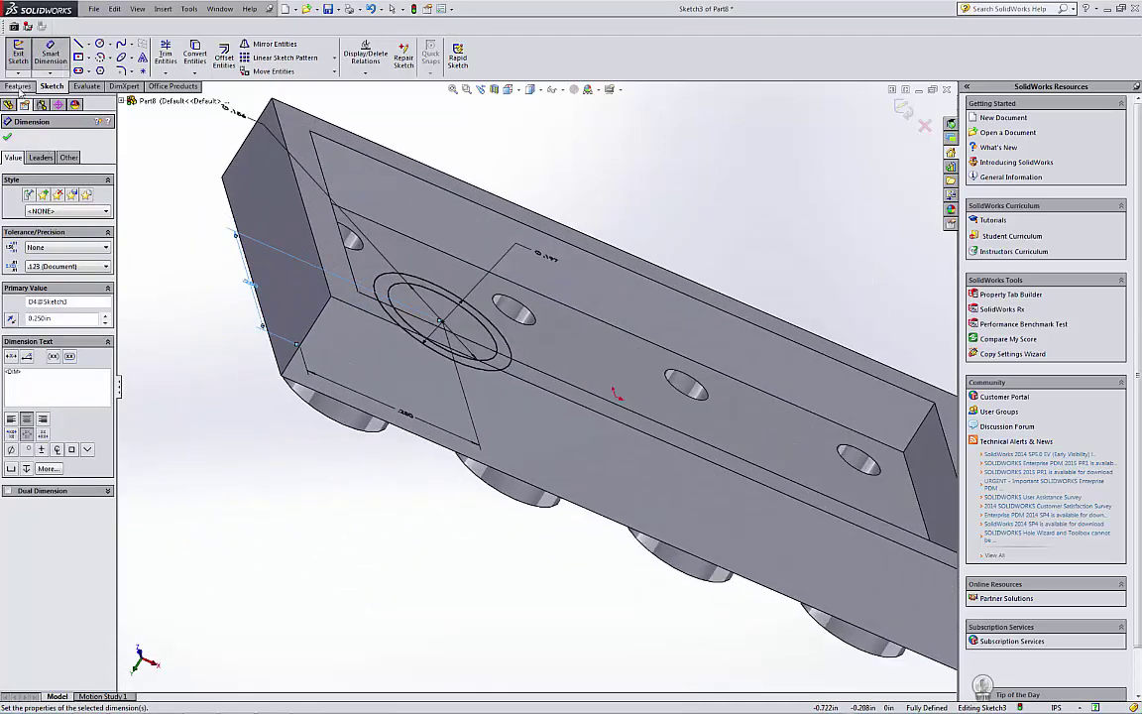
# Extrude the ring sketch Up To Surface, ending at the block's inner face.
pyautogui.click(19, 87)
pyautogui.click(24, 53)
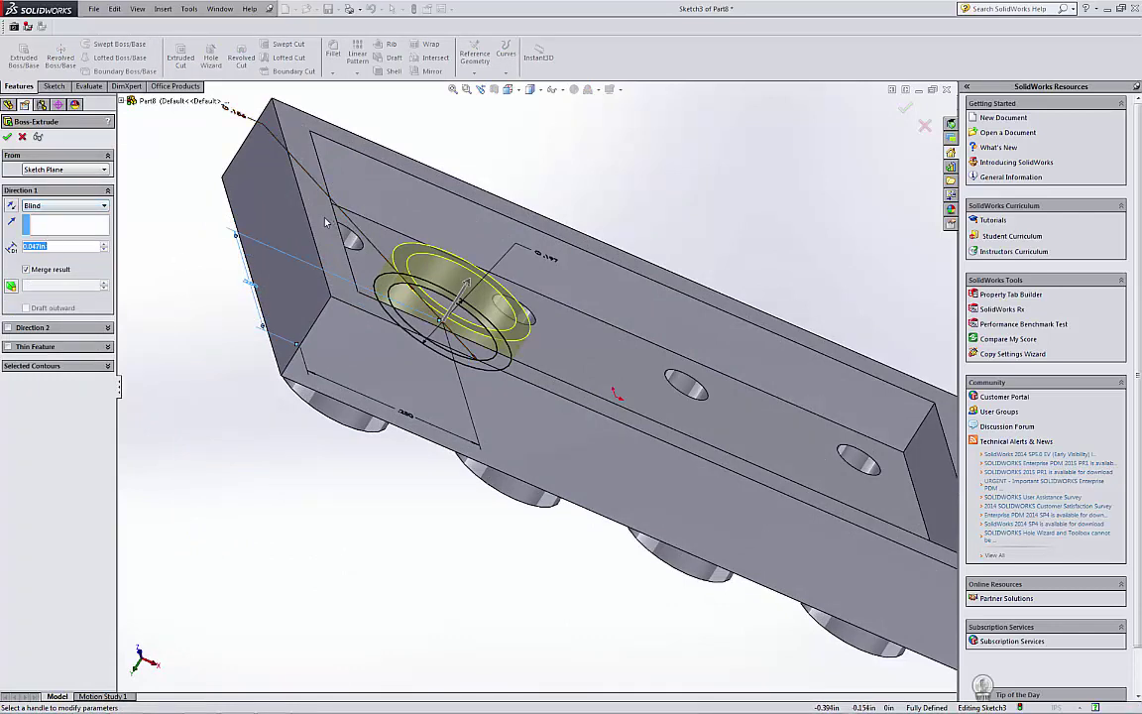
pyautogui.click(90, 208)
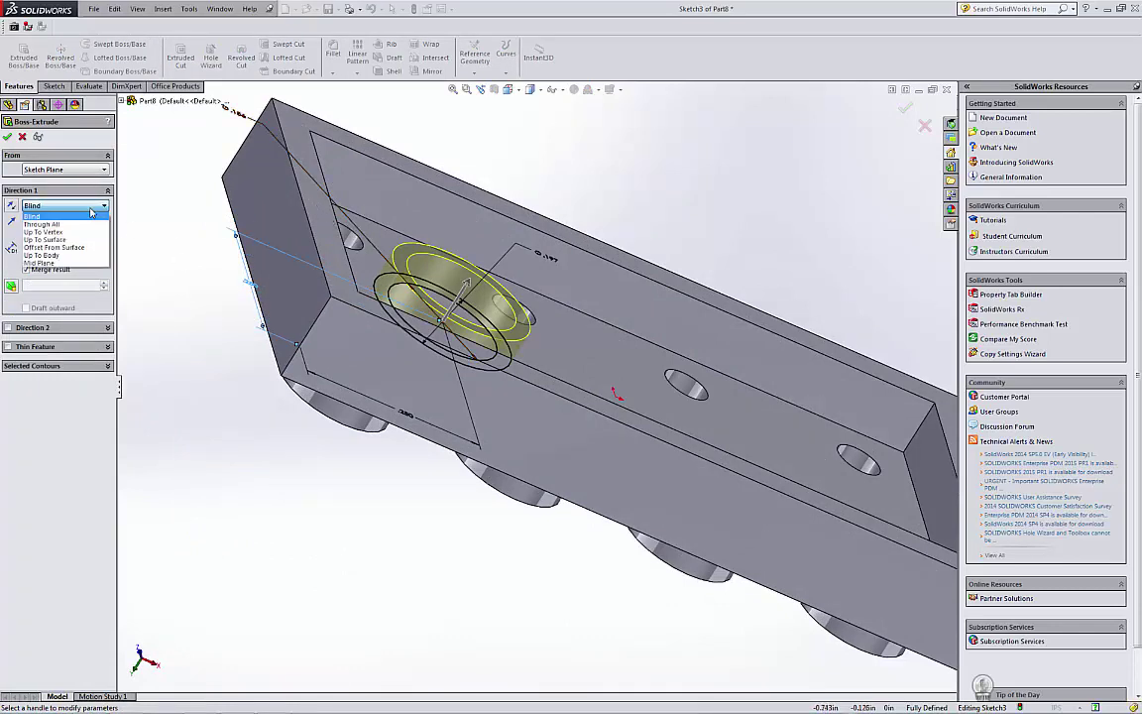
pyautogui.click(45, 240)
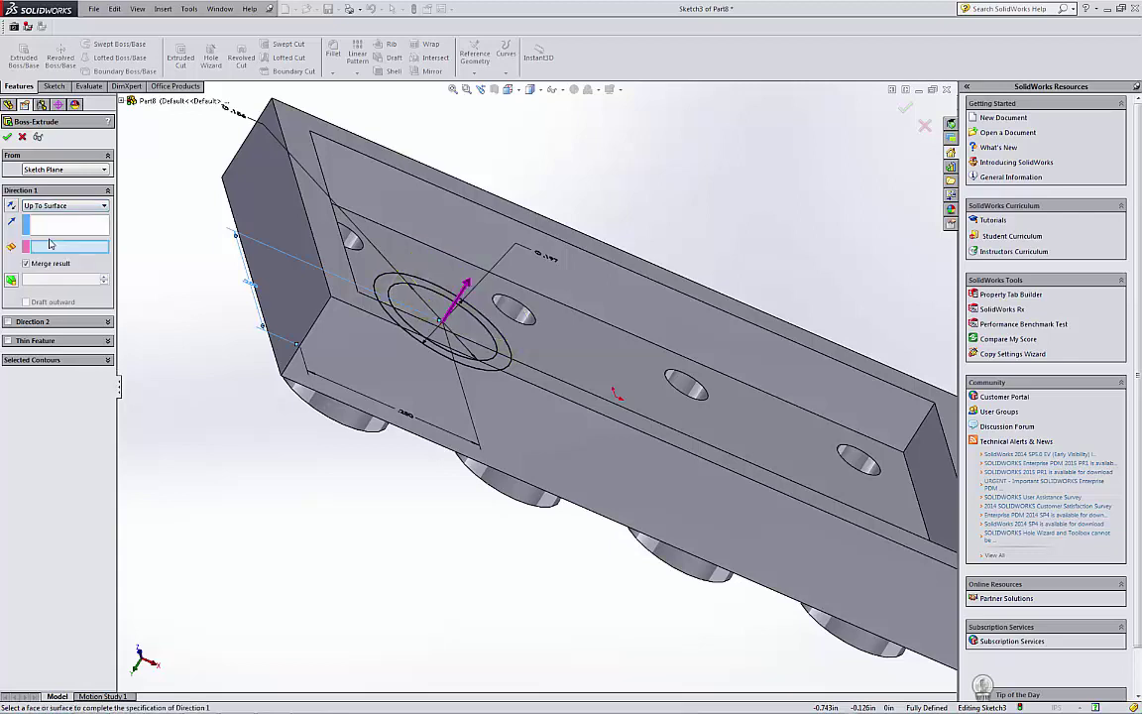
pyautogui.click(327, 212)
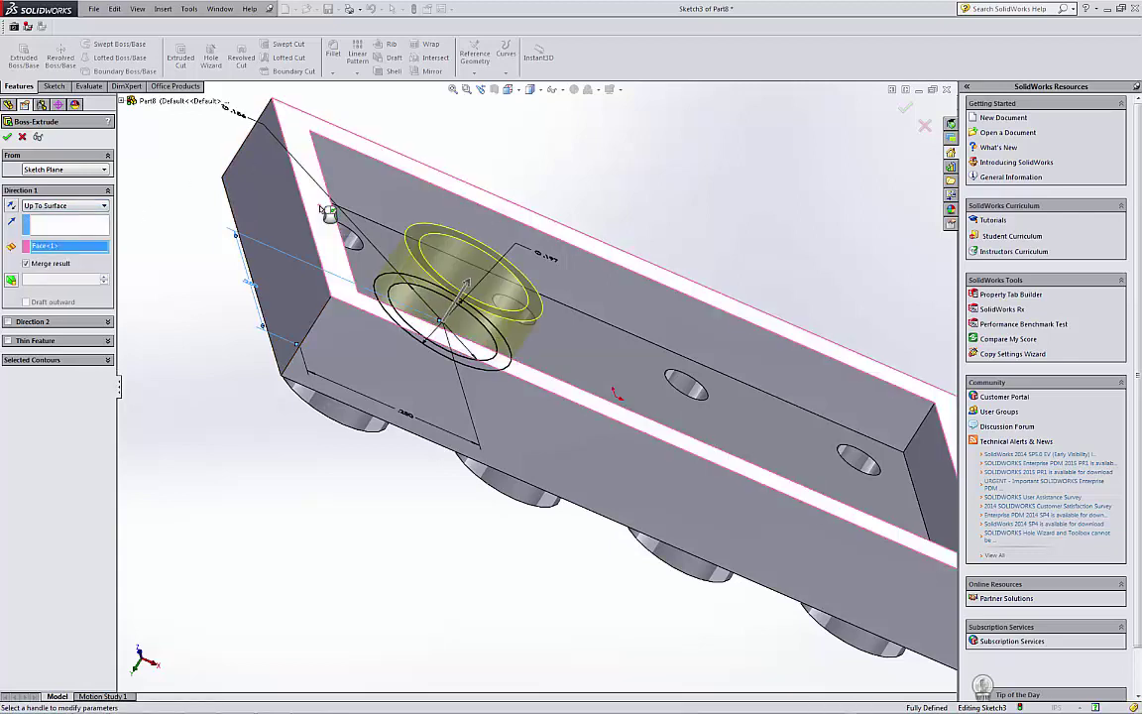
pyautogui.click(9, 138)
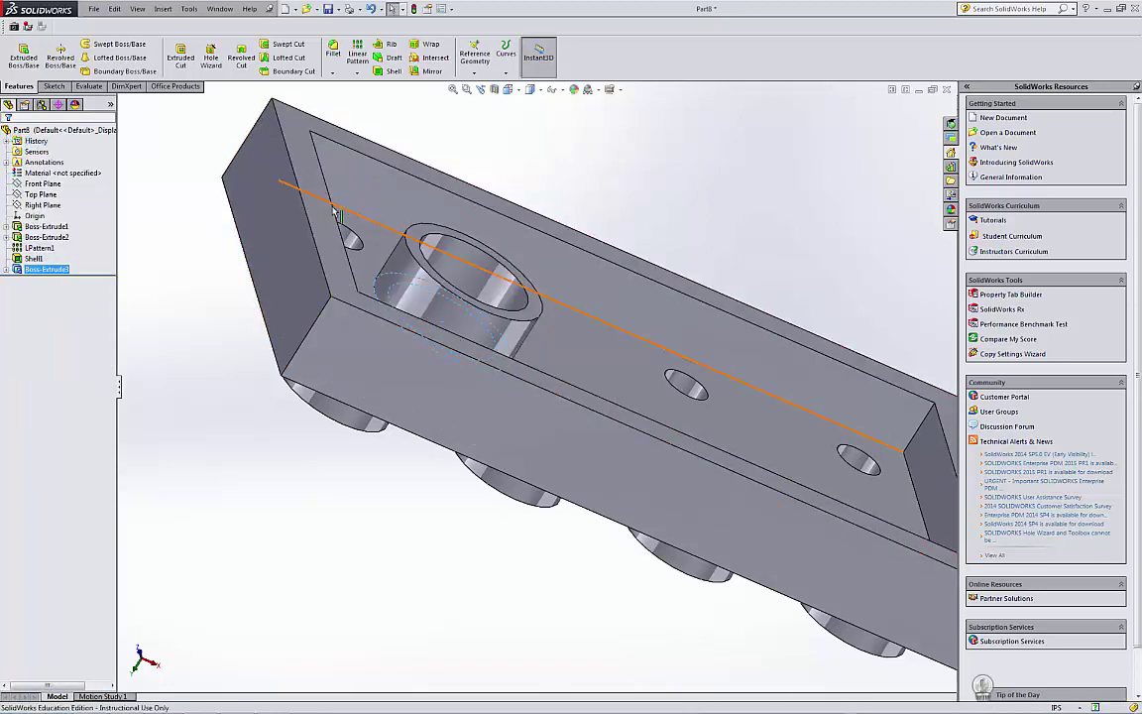
# Linear-pattern the tube along the long top edge into 3 instances 0.25 in apart.
pyautogui.click(196, 229)
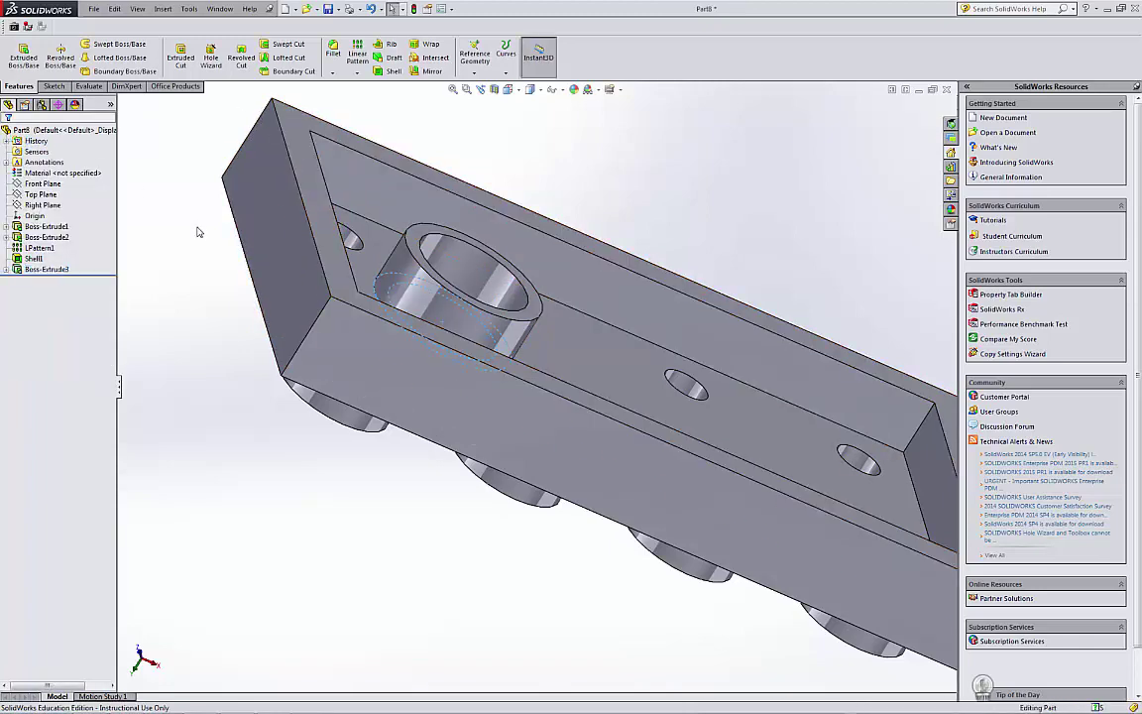
pyautogui.click(357, 54)
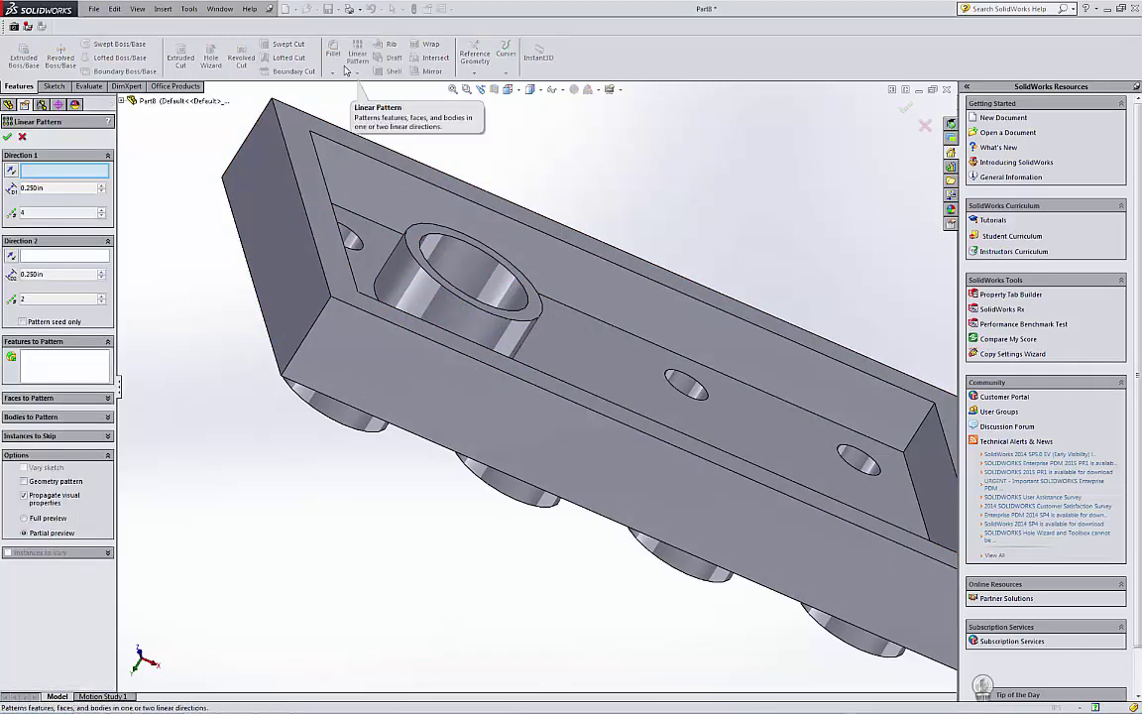
pyautogui.click(509, 337)
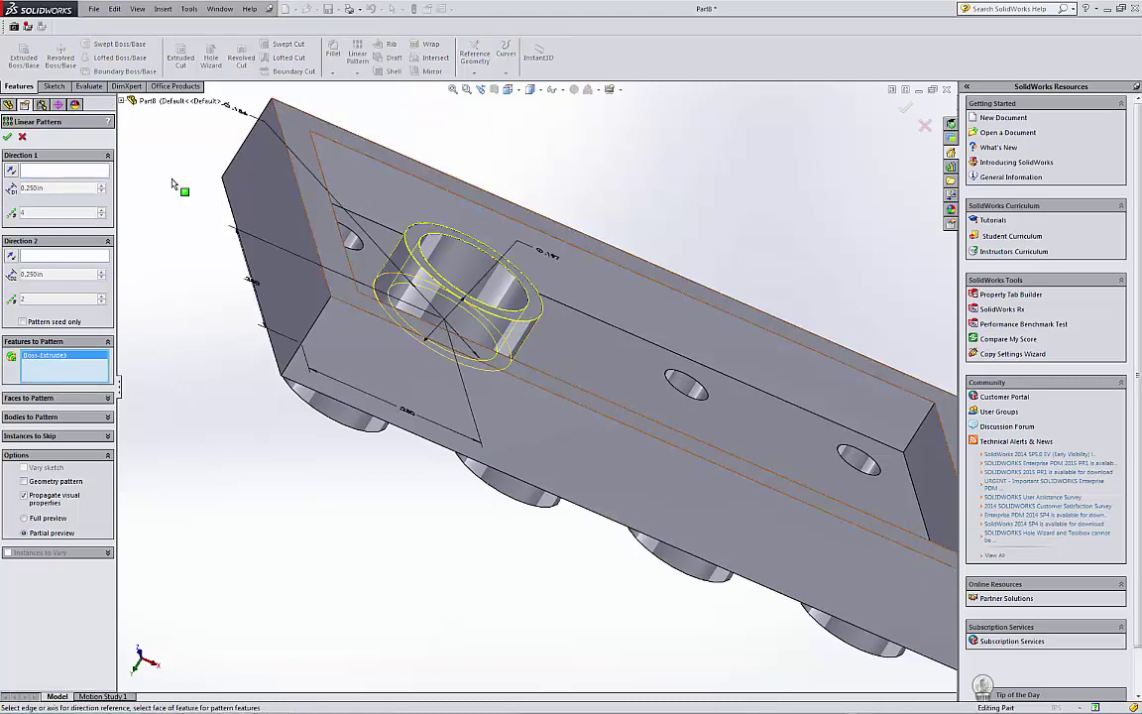
pyautogui.click(64, 171)
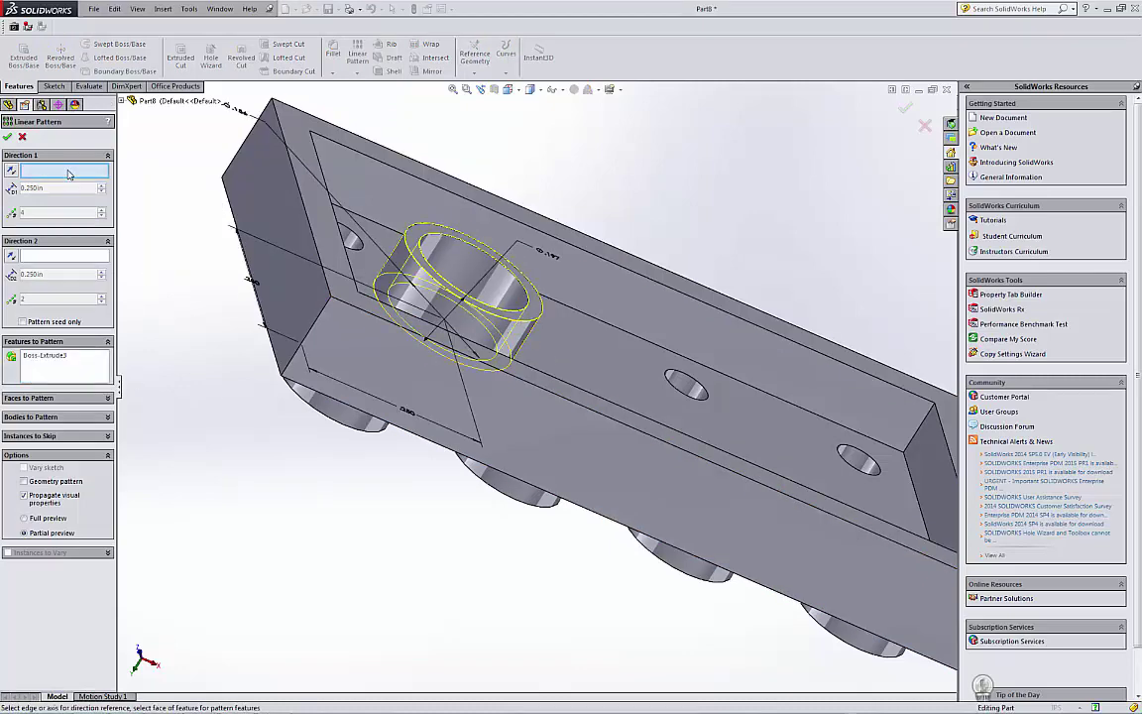
pyautogui.click(370, 158)
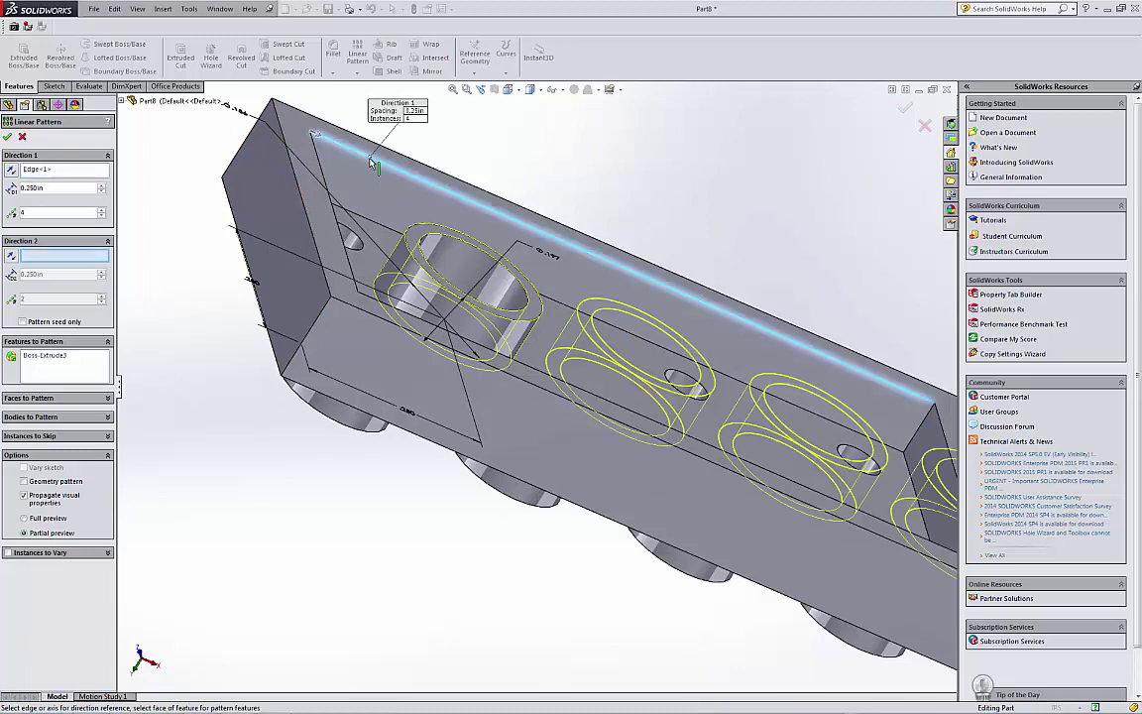
pyautogui.click(103, 217)
pyautogui.scroll(5, 357, 327)
pyautogui.moveTo(357, 328); pyautogui.dragTo(408, 408, button='middle')
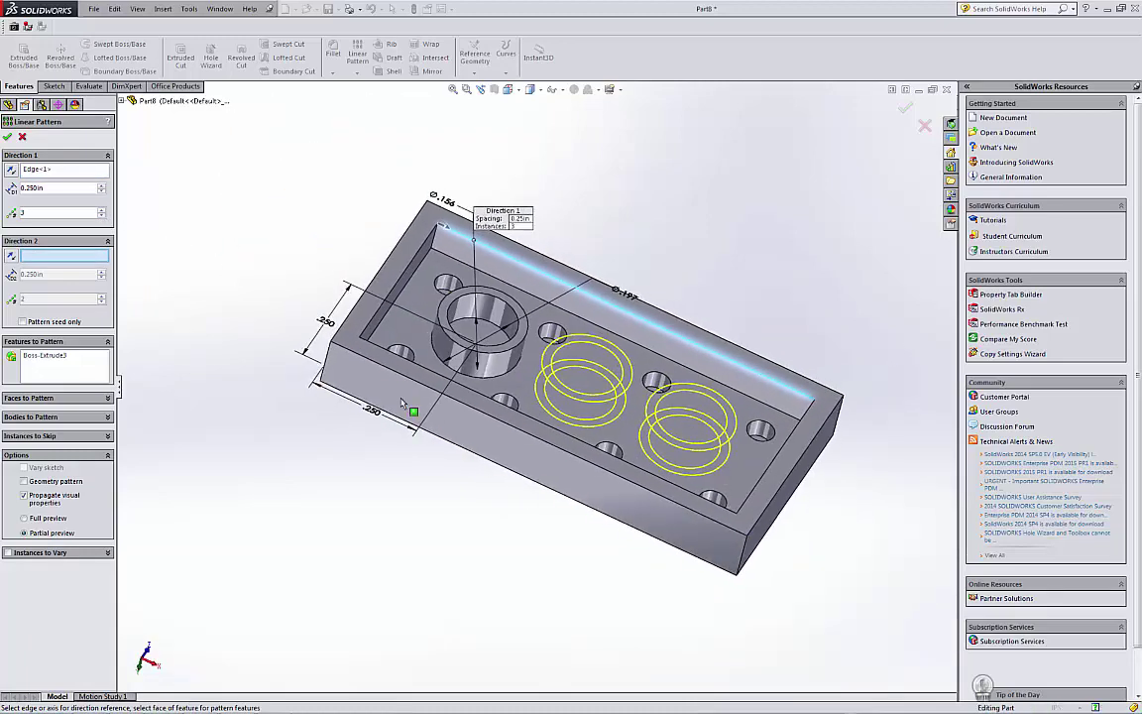
pyautogui.click(9, 139)
# Fillet the connected inner corner edges of the hollow underside with a 0.047 in radius.
pyautogui.click(334, 52)
pyautogui.moveTo(691, 296); pyautogui.dragTo(771, 380, button='middle')
pyautogui.scroll(-3, 771, 380)
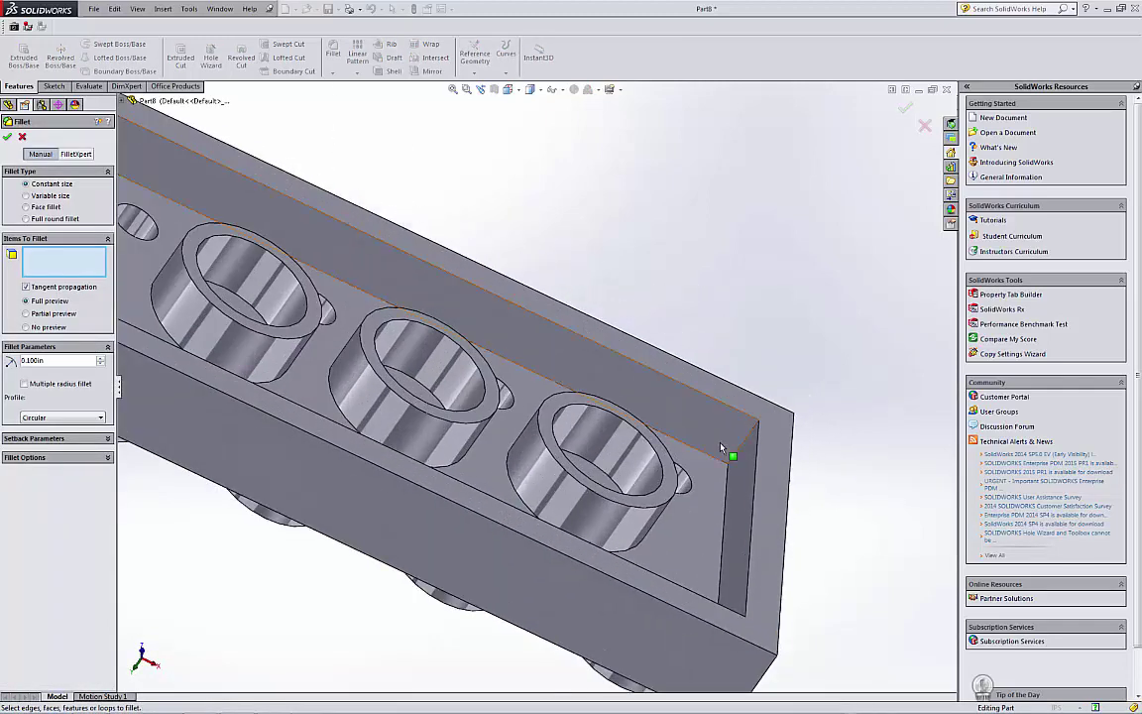
pyautogui.click(744, 451)
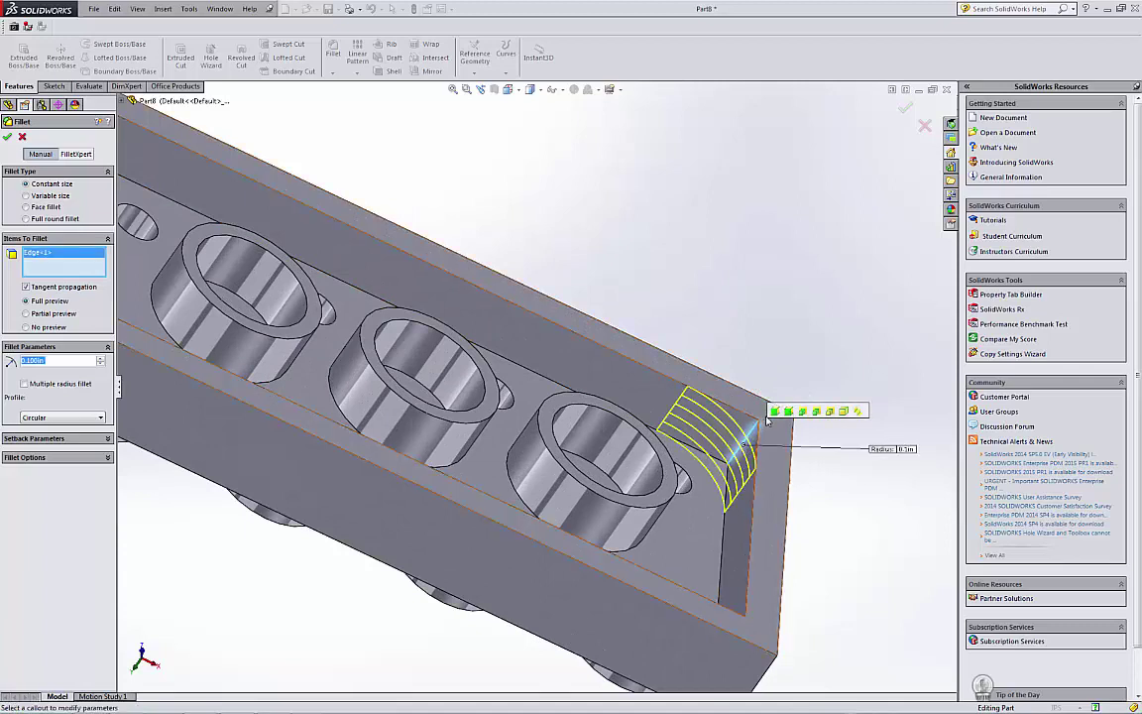
pyautogui.click(778, 413)
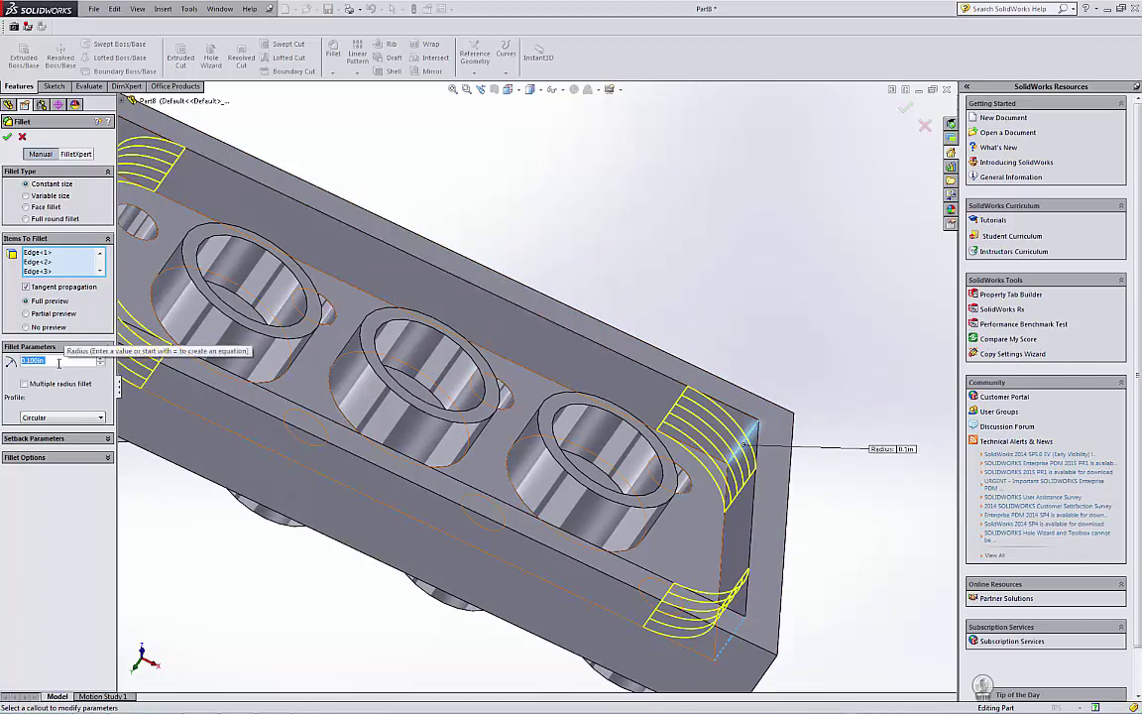
pyautogui.write('.047')
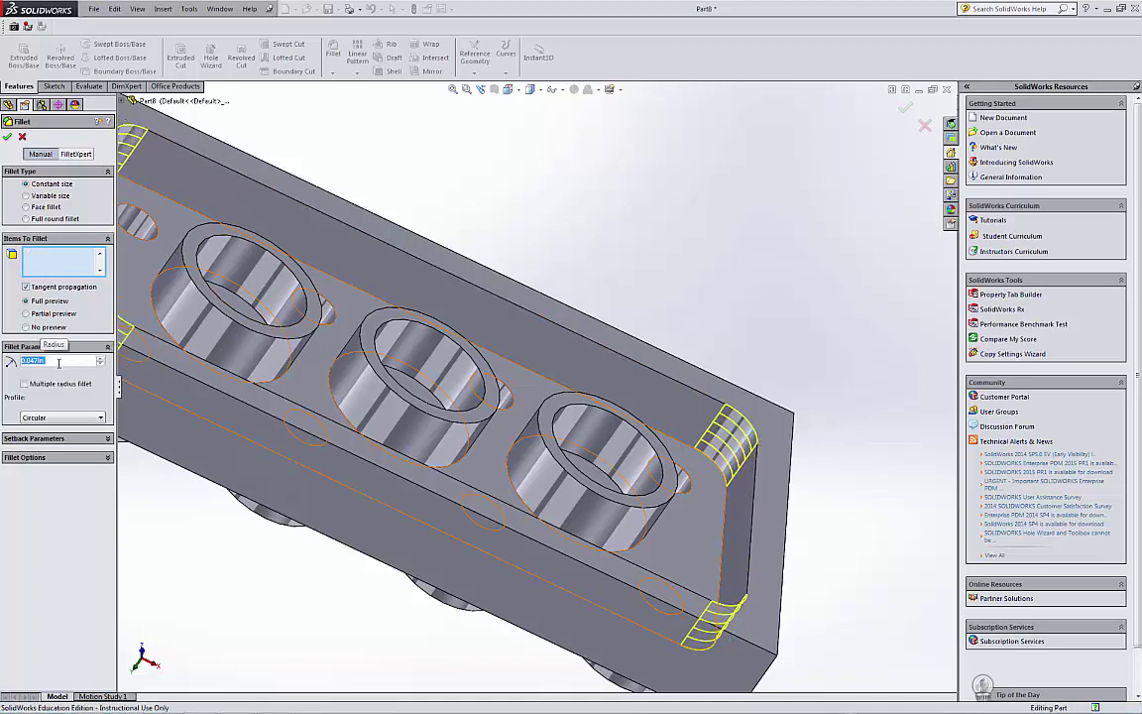
pyautogui.press('Return')
pyautogui.press('f')
pyautogui.moveTo(281, 433)
pyautogui.mouseDown(button='middle')
pyautogui.moveTo(758, 381)
pyautogui.moveTo(531, 377)
pyautogui.moveTo(372, 255)
pyautogui.moveTo(331, 255)
pyautogui.moveTo(317, 417)
pyautogui.mouseUp(button='middle')
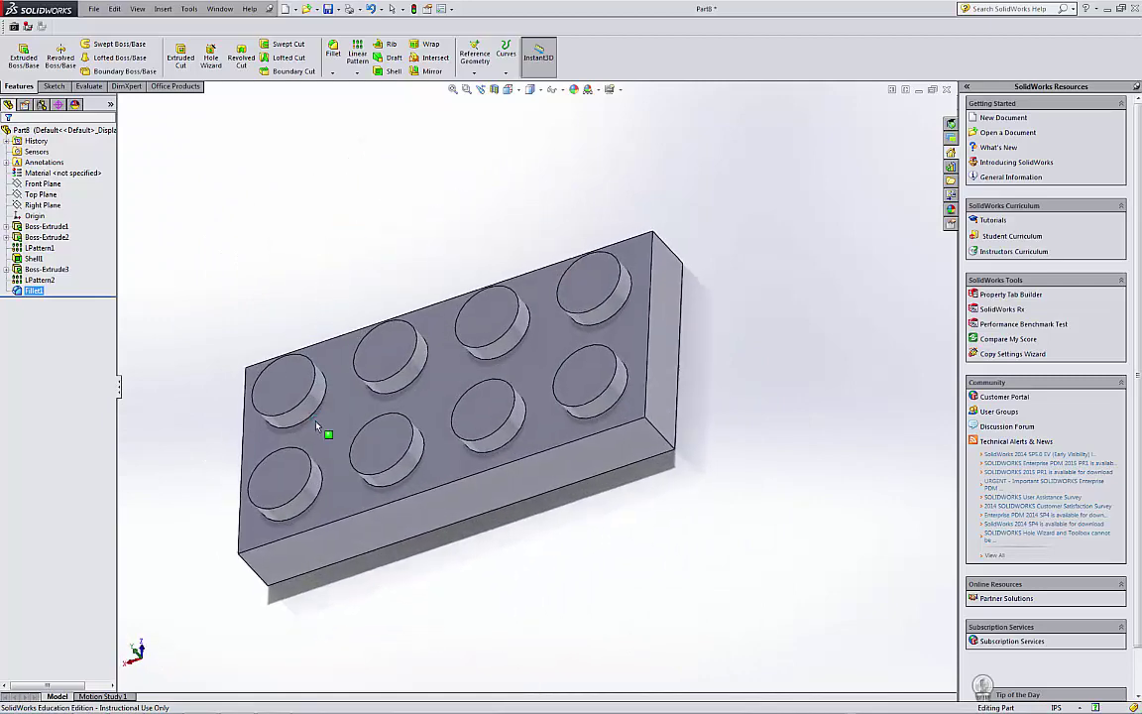
pyautogui.click(88, 86)
pyautogui.click(85, 54)
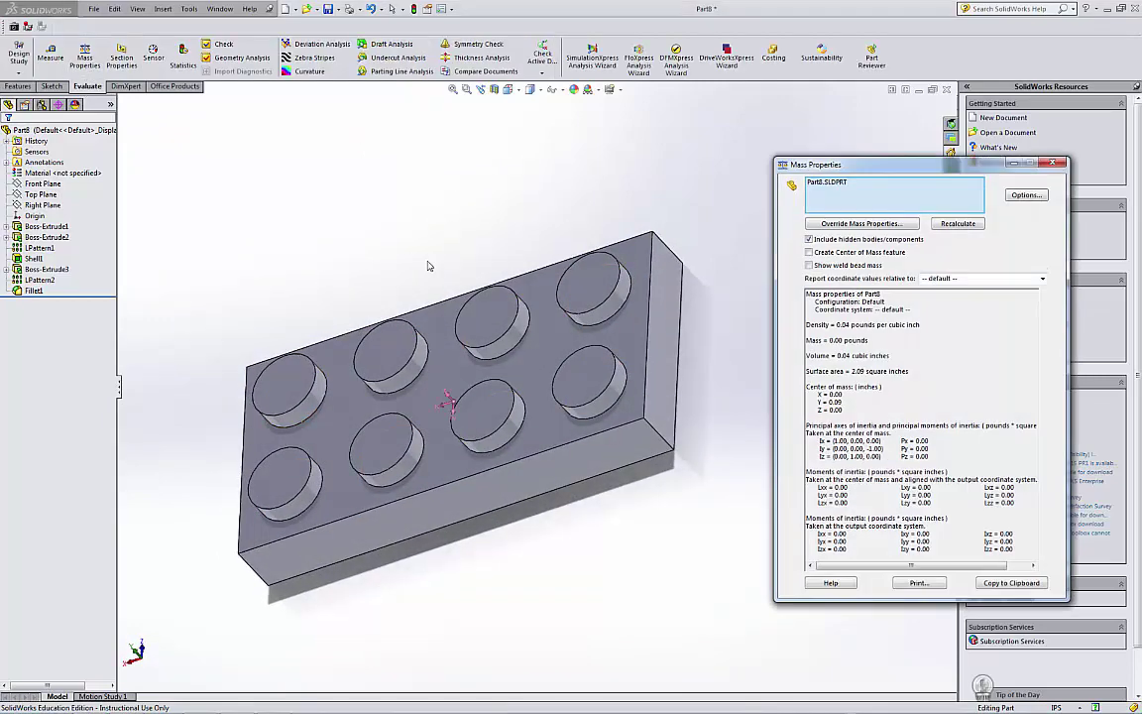
pyautogui.click(1027, 195)
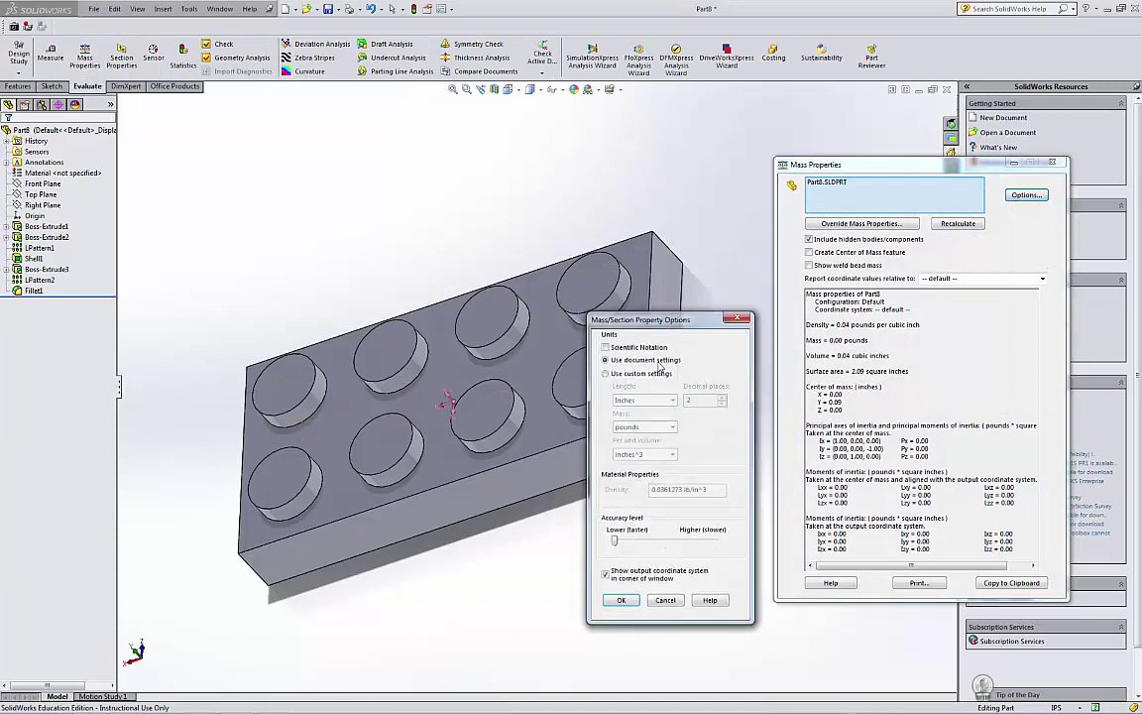
pyautogui.click(606, 373)
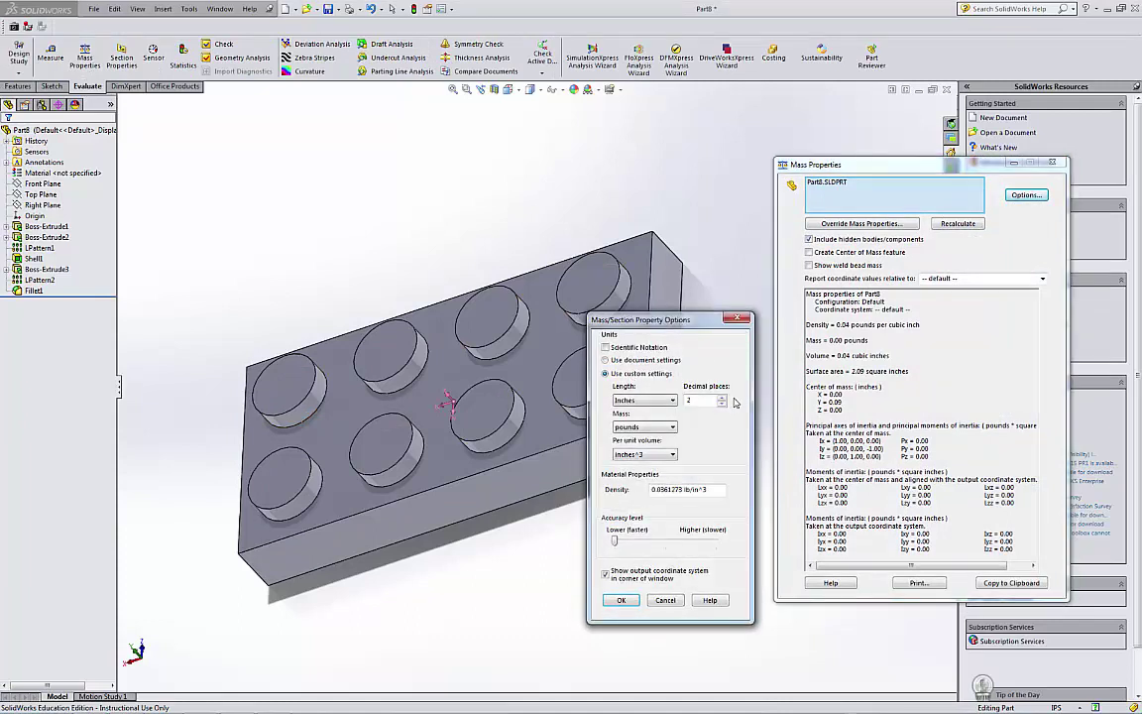
pyautogui.click(705, 400)
pyautogui.write('3')
pyautogui.click(622, 600)
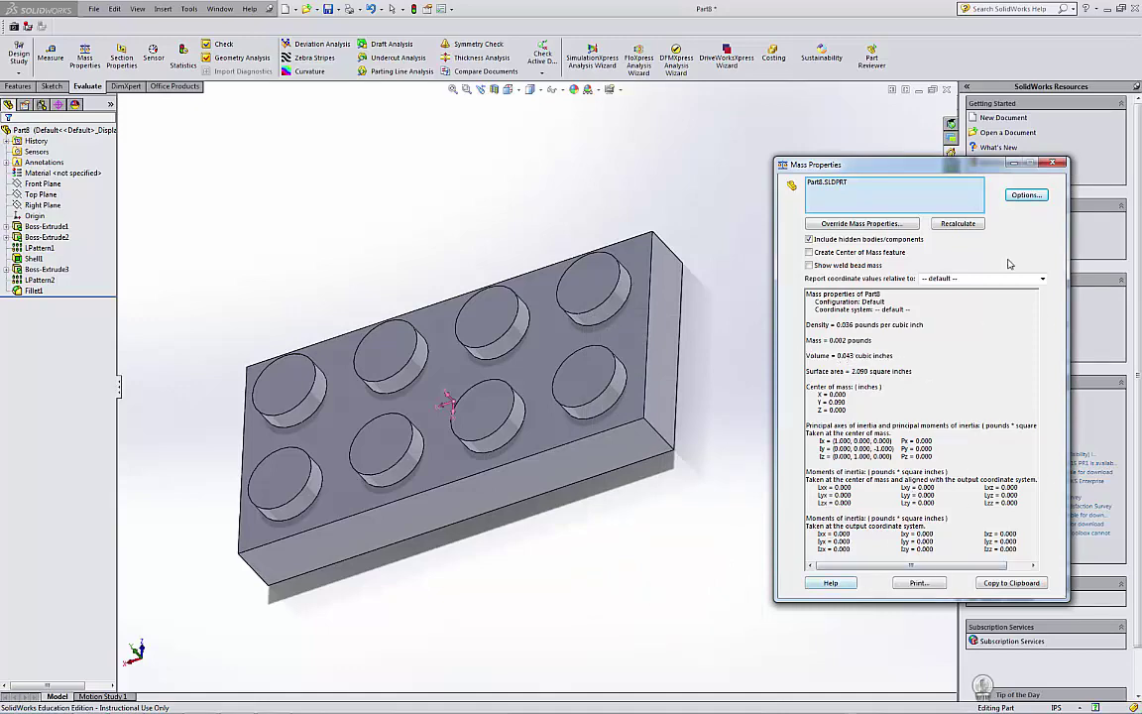
pyautogui.press('Escape')
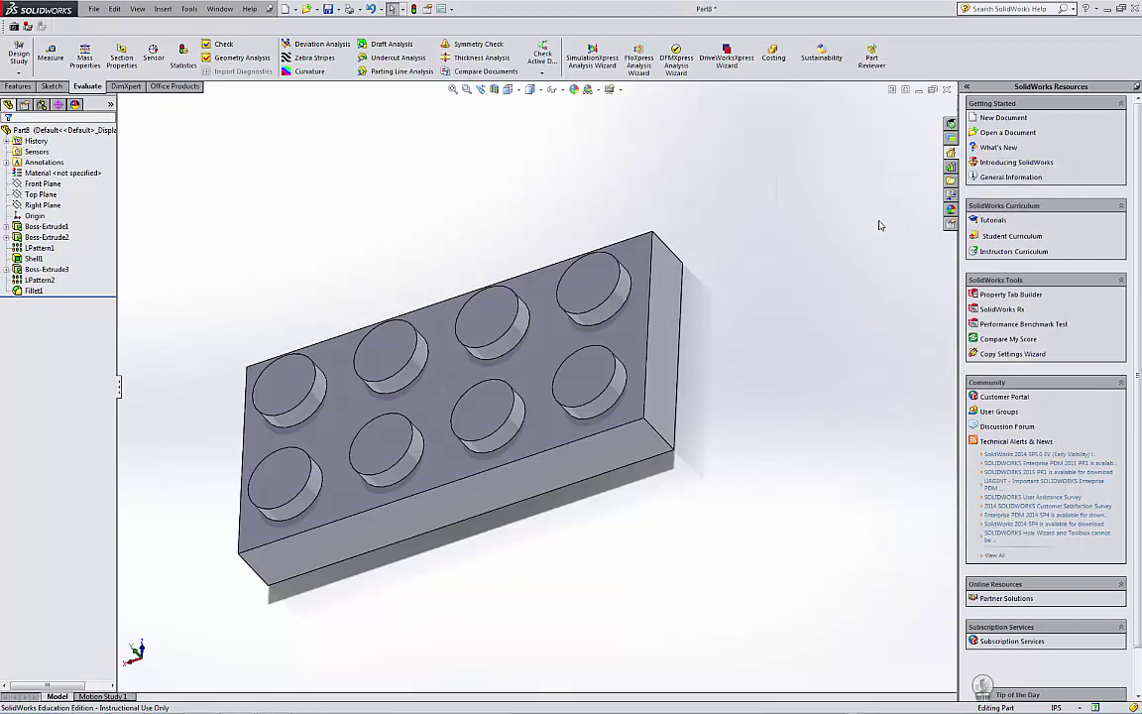